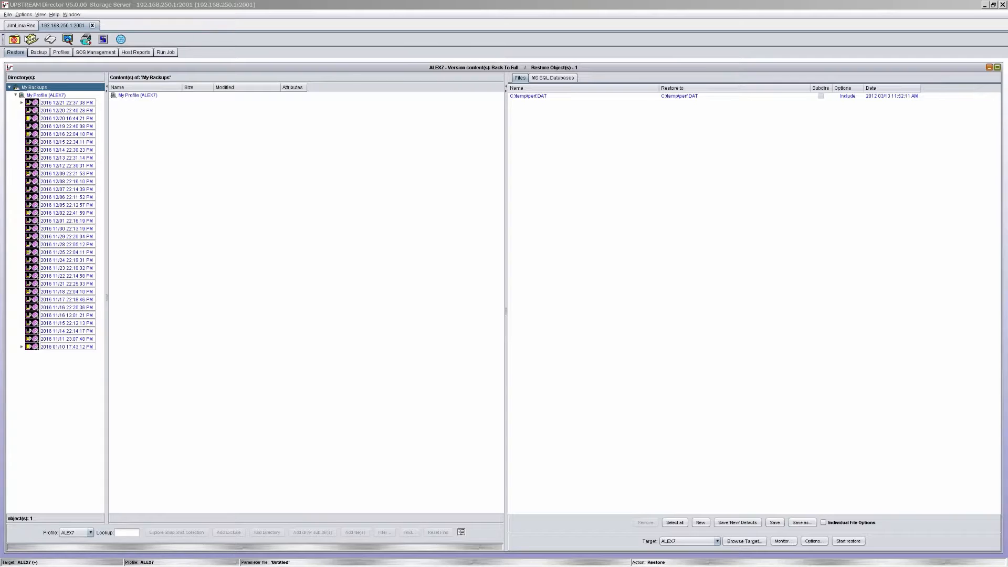
- Select the ALEX7 profile for restoring and browse its 2016/01/10 17:43:12 PM backup version to the temp folder on C:
click(22, 55)
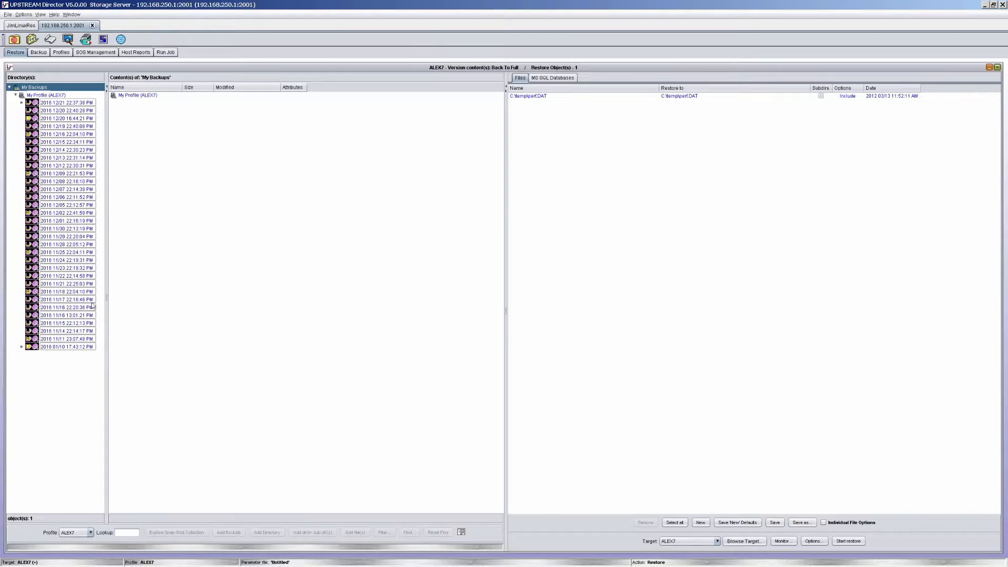
click(91, 532)
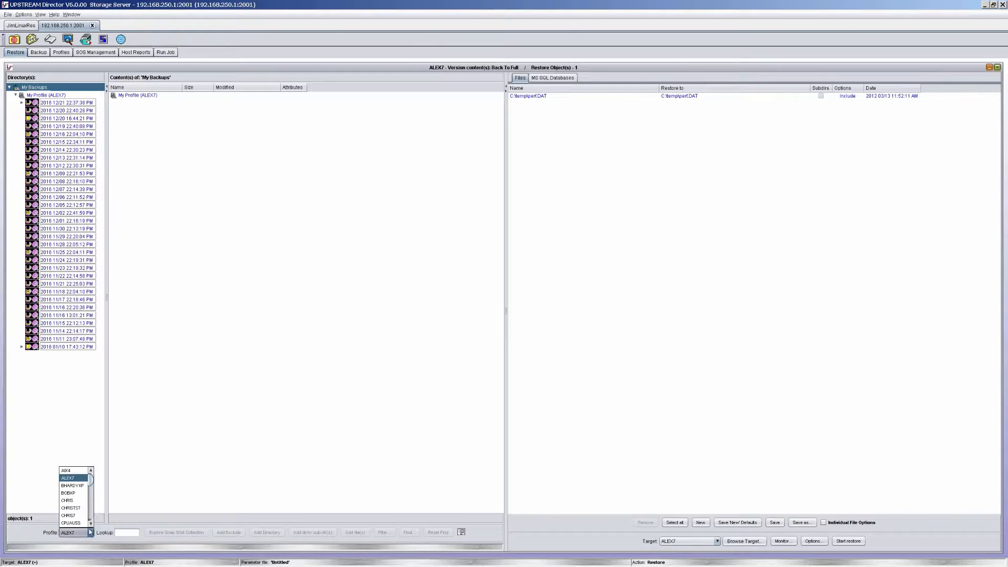
click(69, 479)
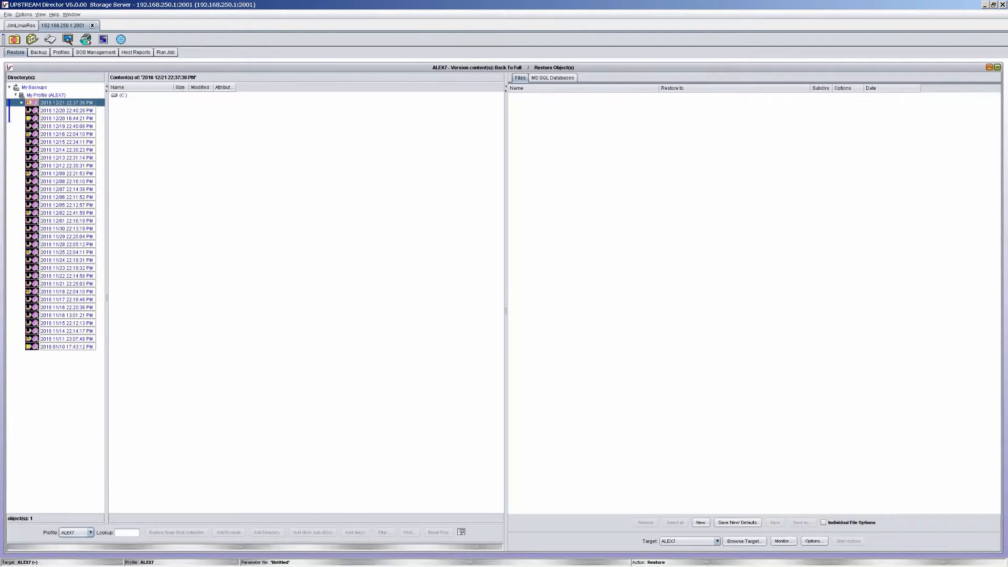
click(23, 347)
click(22, 347)
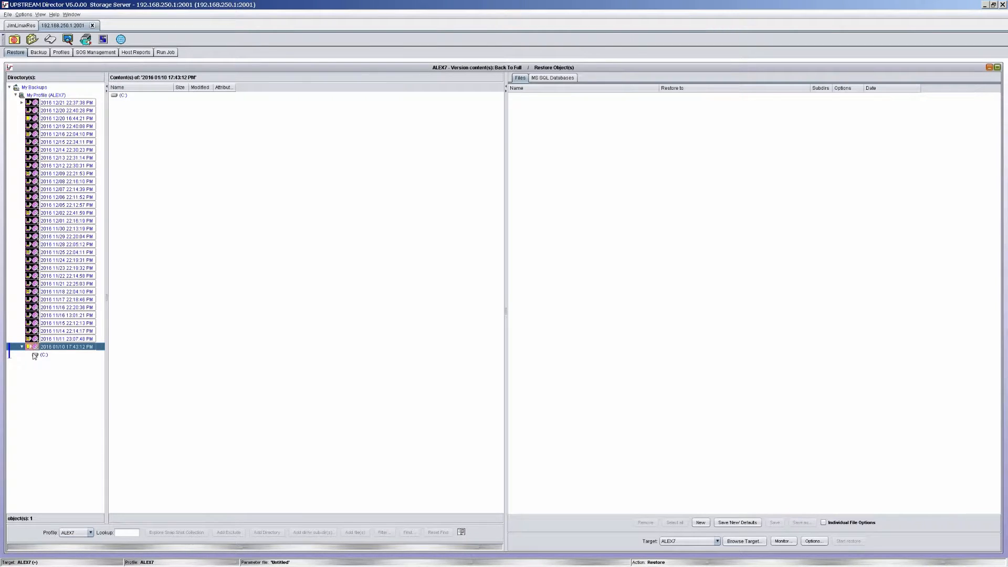
click(43, 354)
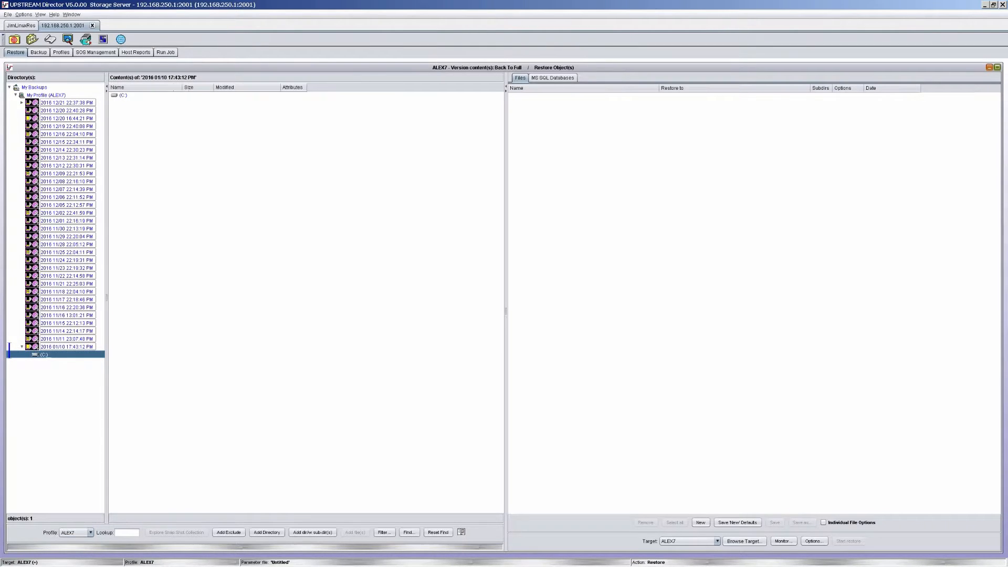
click(29, 354)
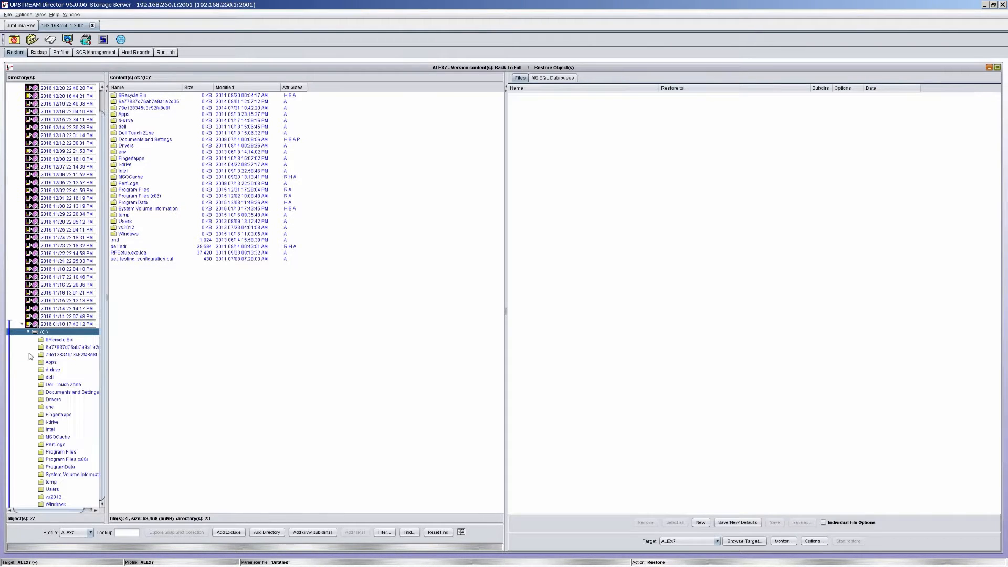
click(50, 482)
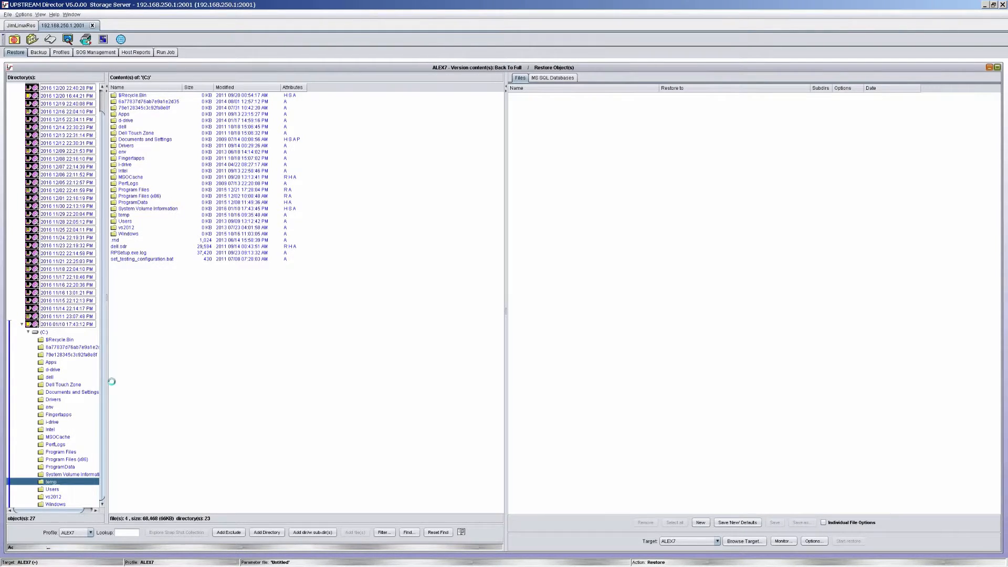
- Add PTXT2.TXT to the restore list with ALEX7 as target, keeping its original temp folder as the restore location
click(133, 190)
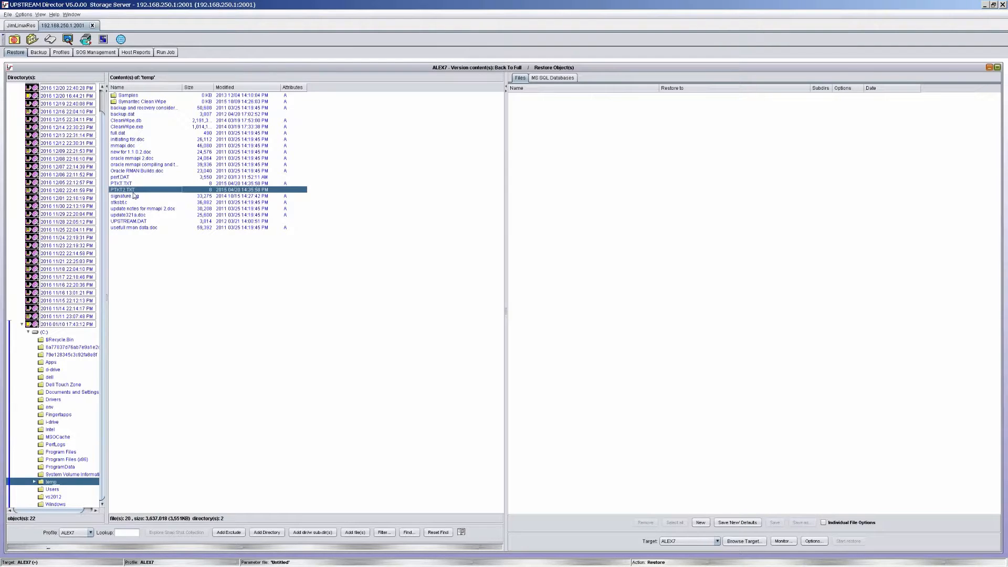
click(717, 542)
click(697, 478)
click(355, 532)
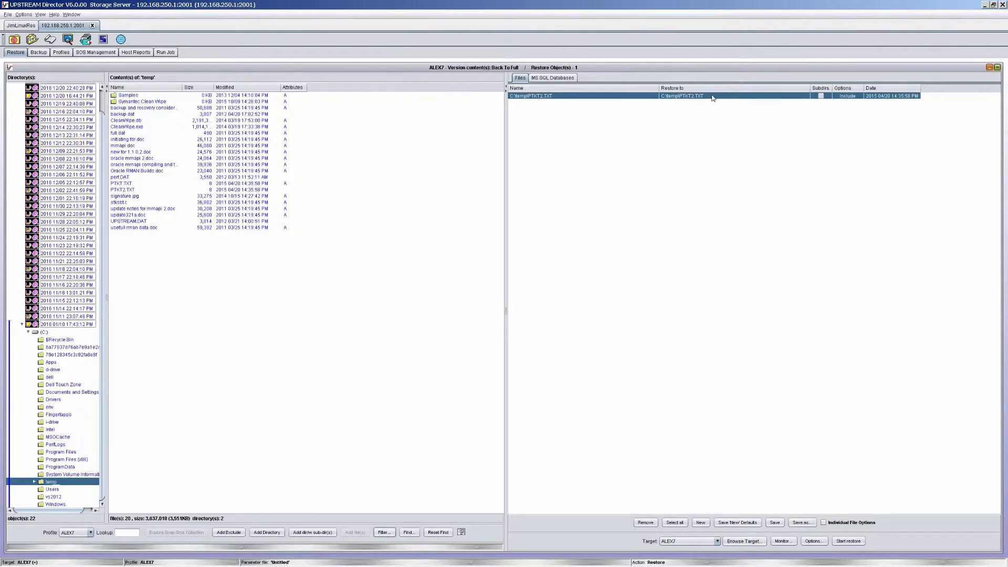
double_click(691, 95)
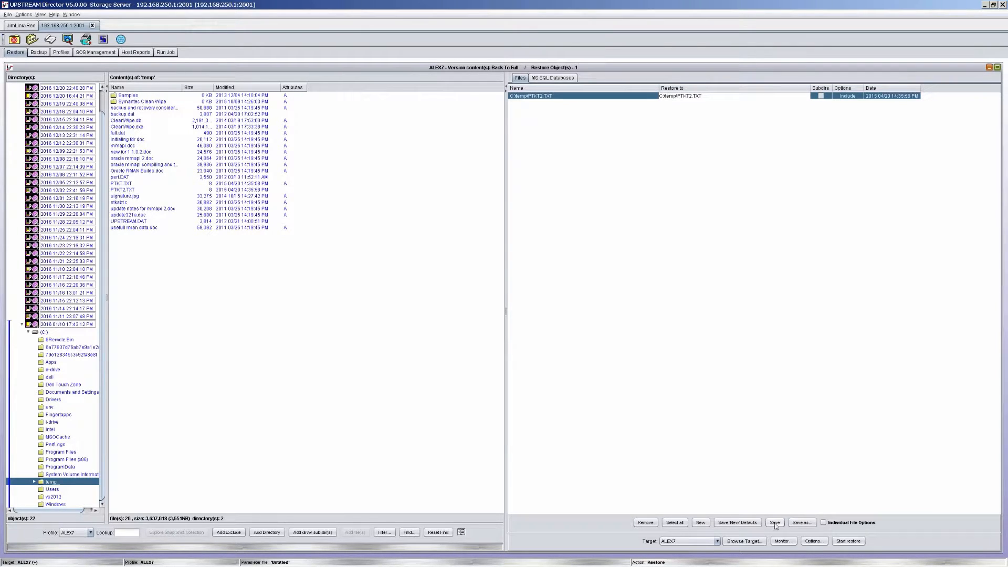
- Start the restore to the original location on ALEX7 and close its status and messages windows
click(846, 540)
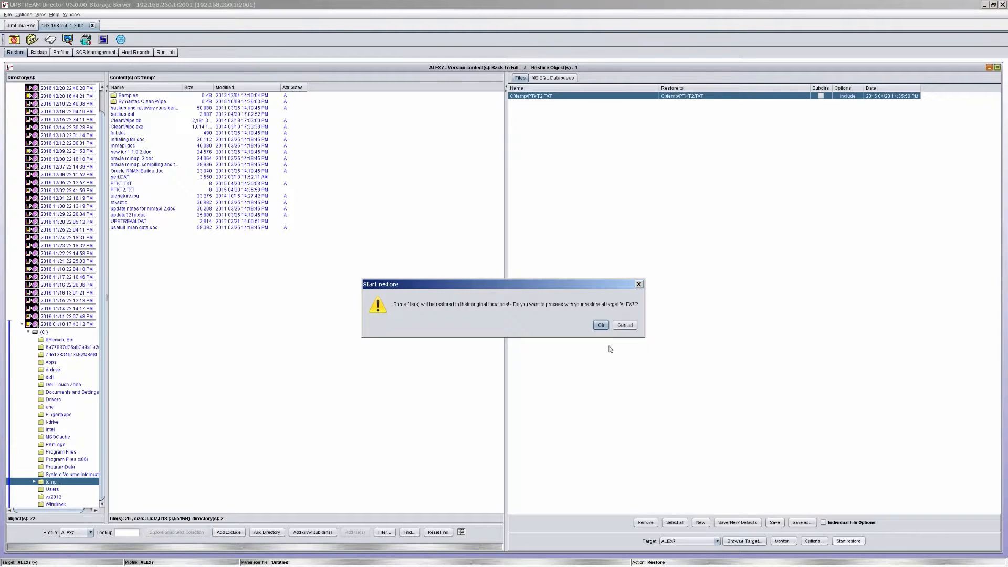
click(600, 325)
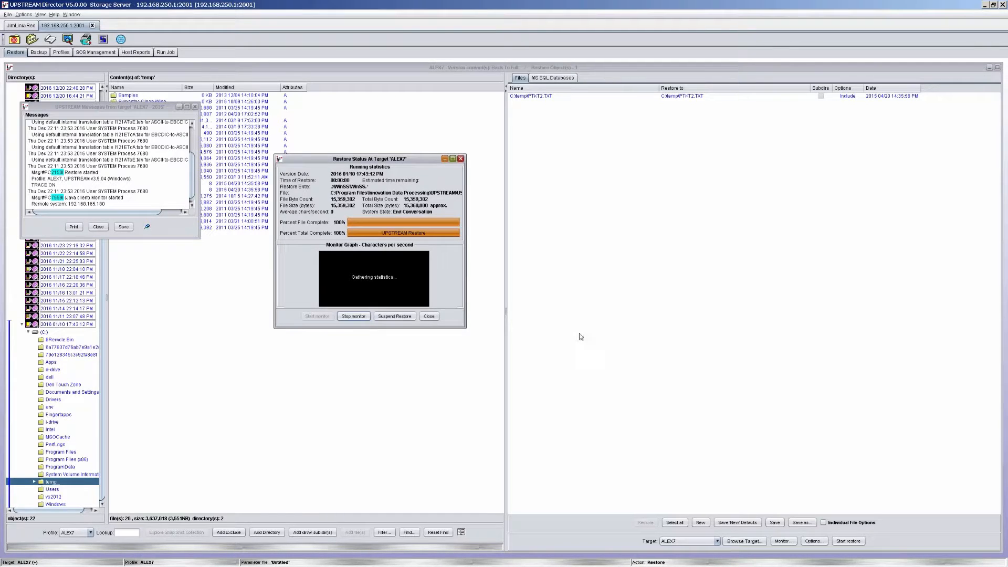
click(429, 316)
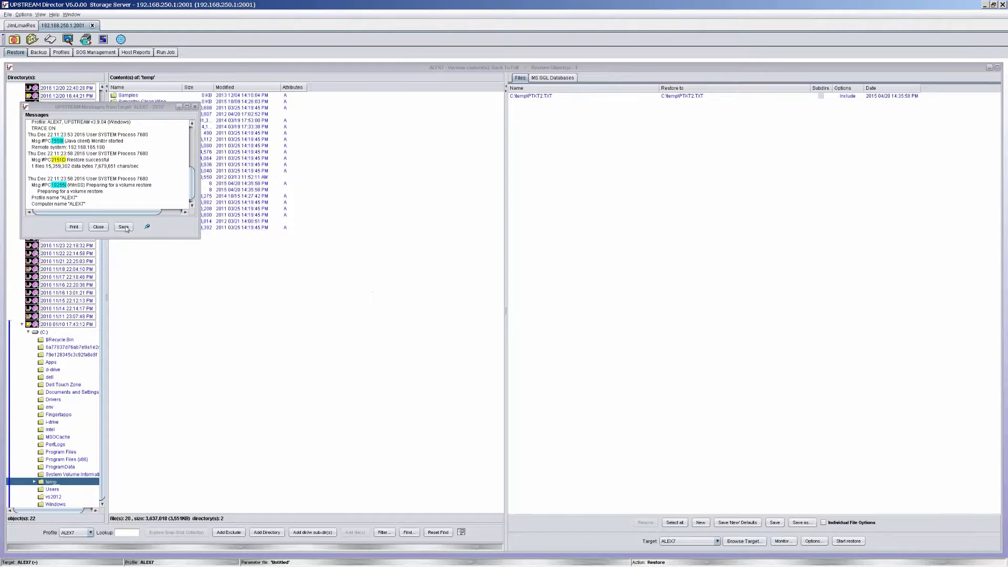
click(98, 227)
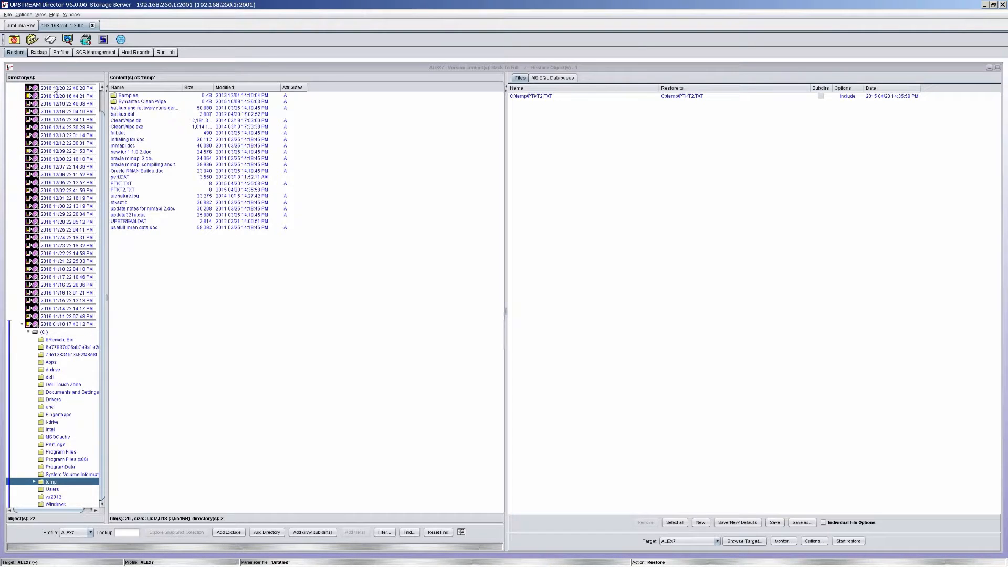
- Open the backup specifications and choose ALEX7 as both the backup target and the profile
click(39, 52)
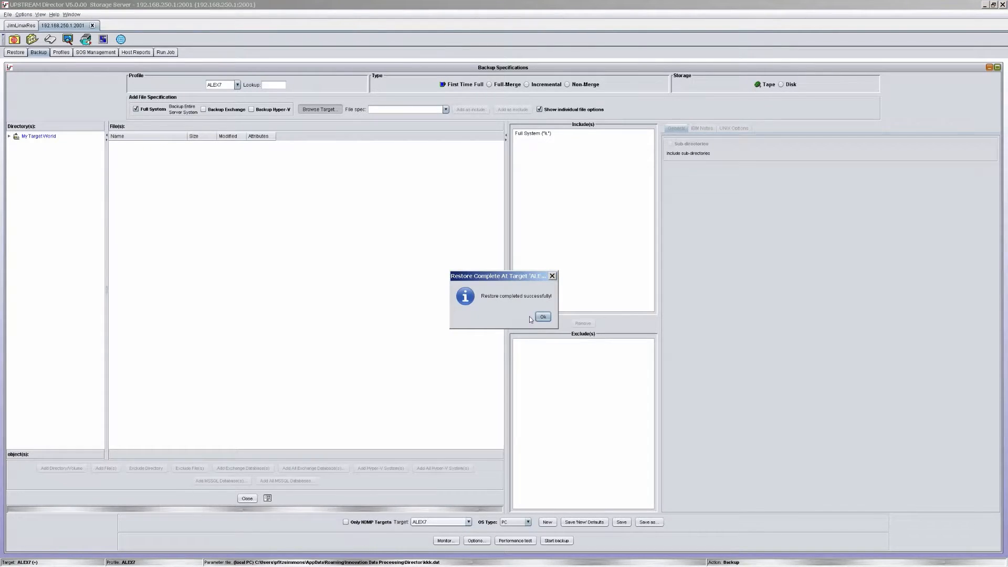
click(542, 317)
click(463, 522)
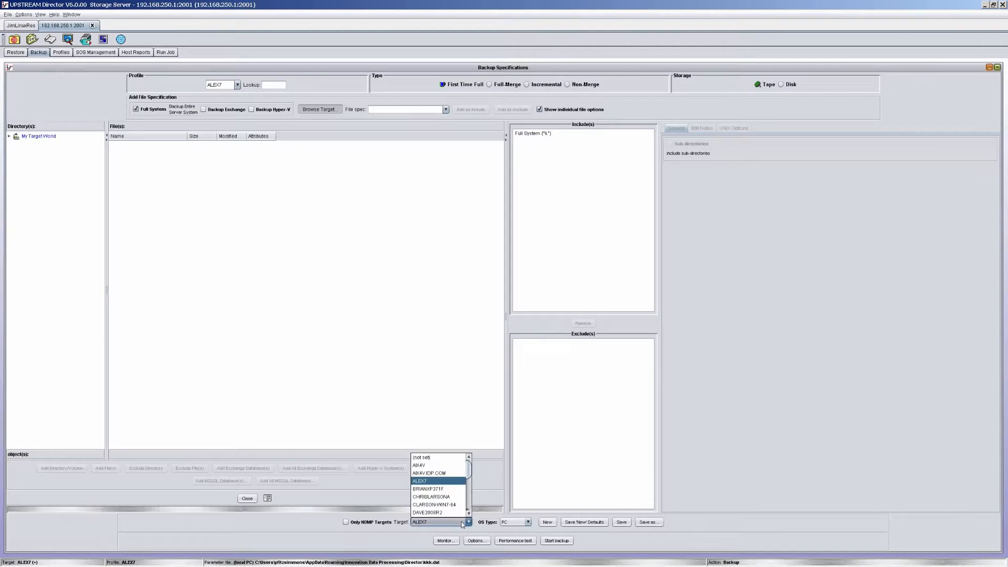
click(435, 482)
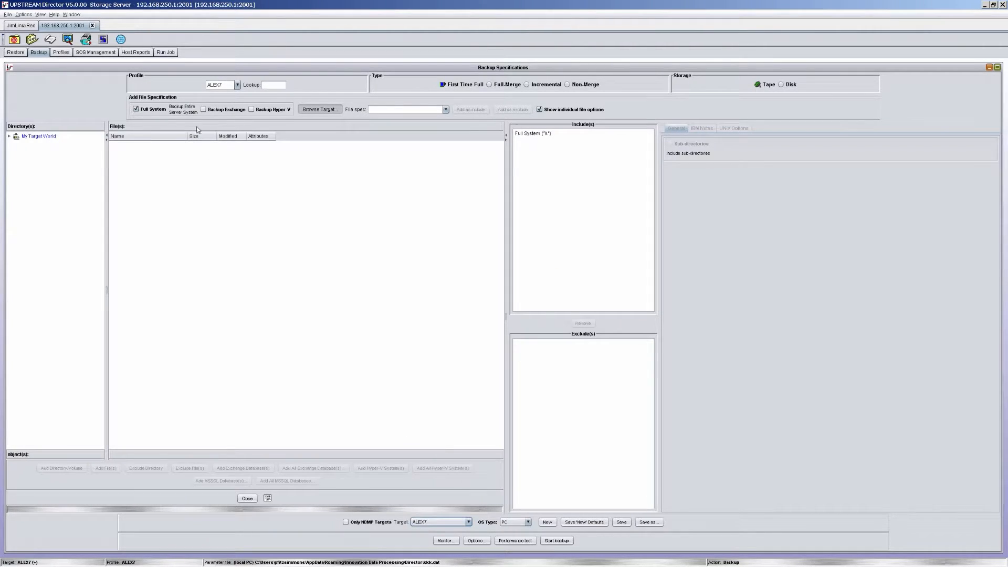
click(236, 85)
click(237, 85)
- Set the backup type to Incremental with Disk storage, keeping Full System as the included file specification
click(527, 85)
click(137, 109)
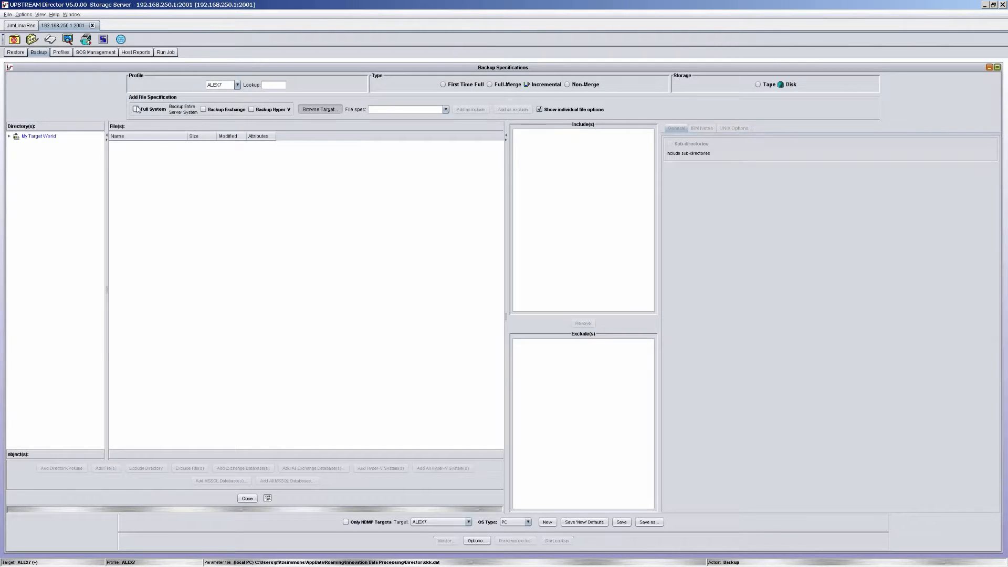
click(138, 109)
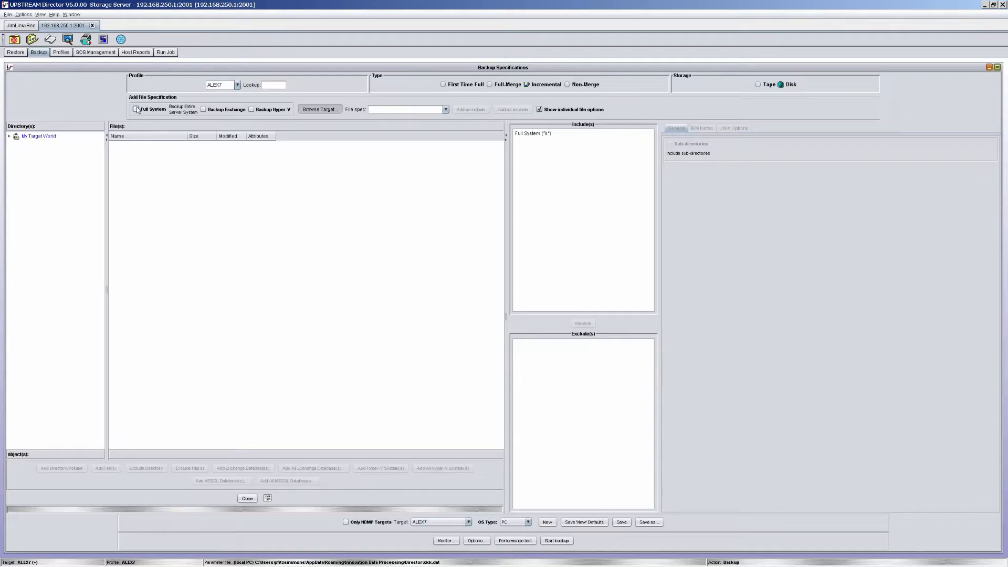
- Try to add another file specification to the backup's include list
click(387, 108)
text(/)
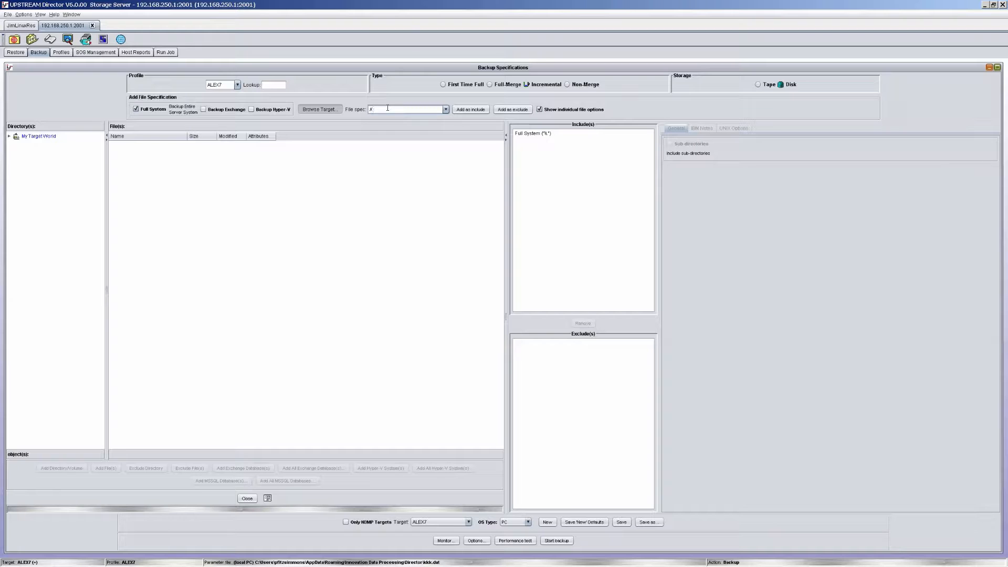
click(471, 109)
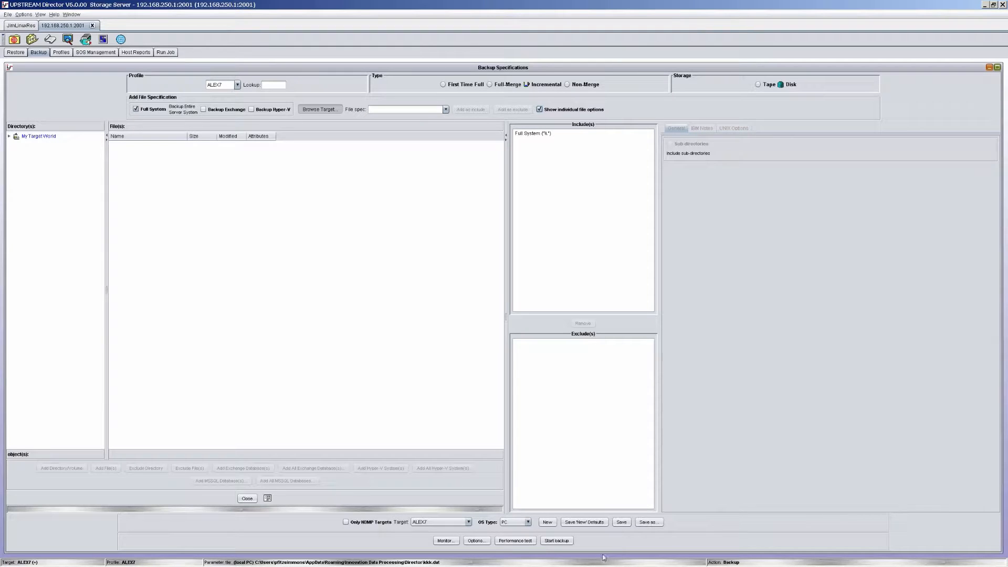
- Start the incremental full-system backup of ALEX7 and close its status and messages windows
click(565, 541)
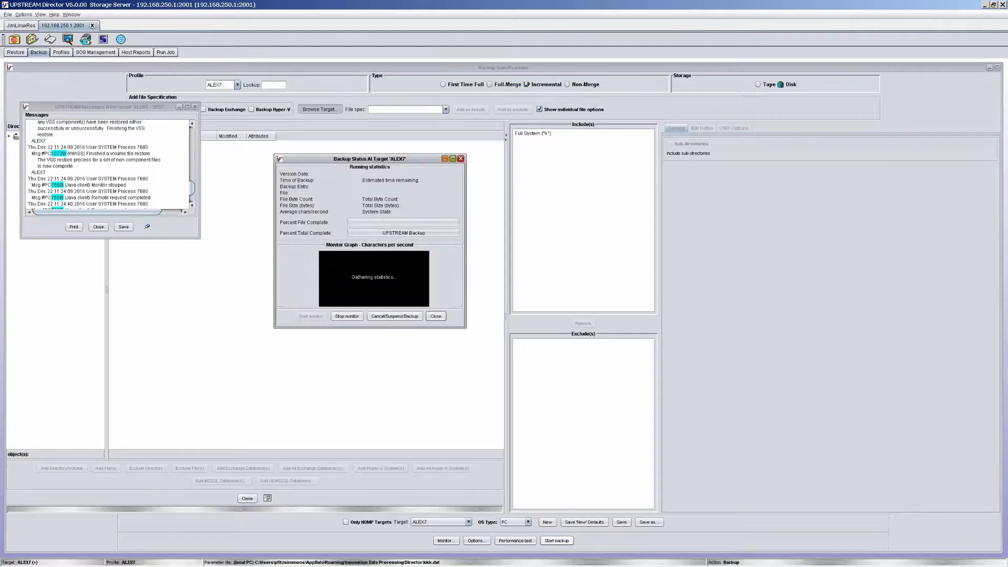
click(554, 317)
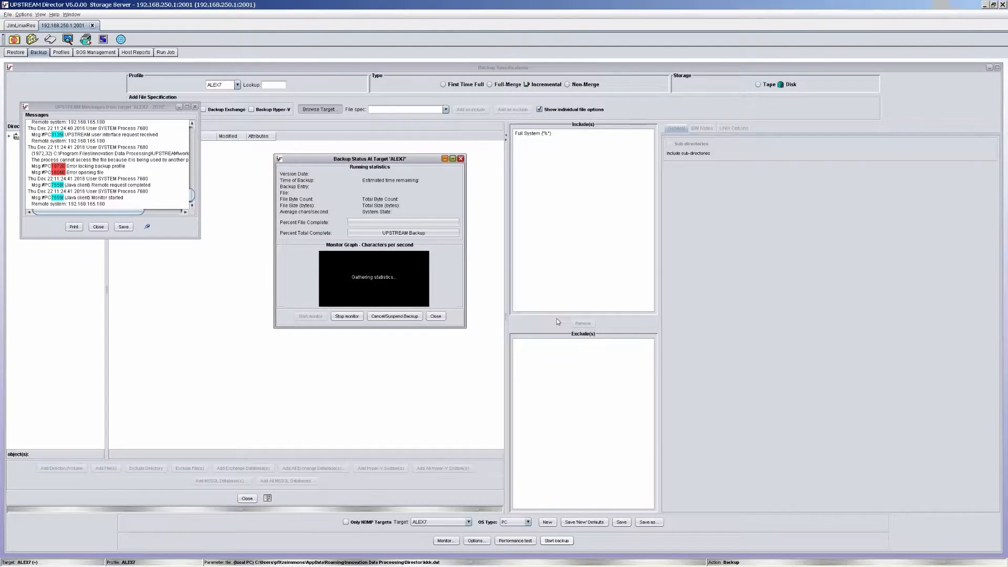
click(436, 316)
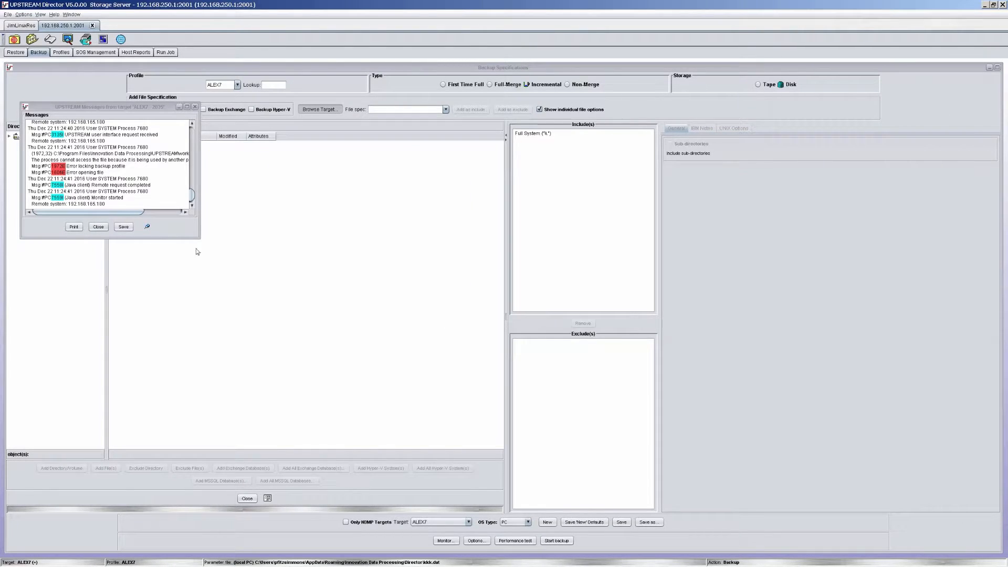
click(97, 228)
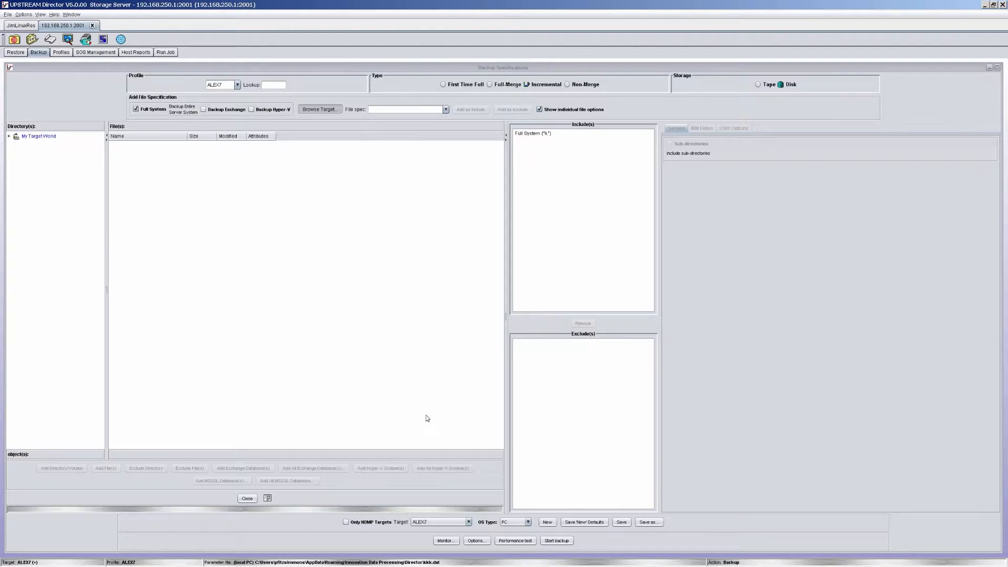
- Save the backup parameters as kkk.dat in the local Director folder
click(649, 522)
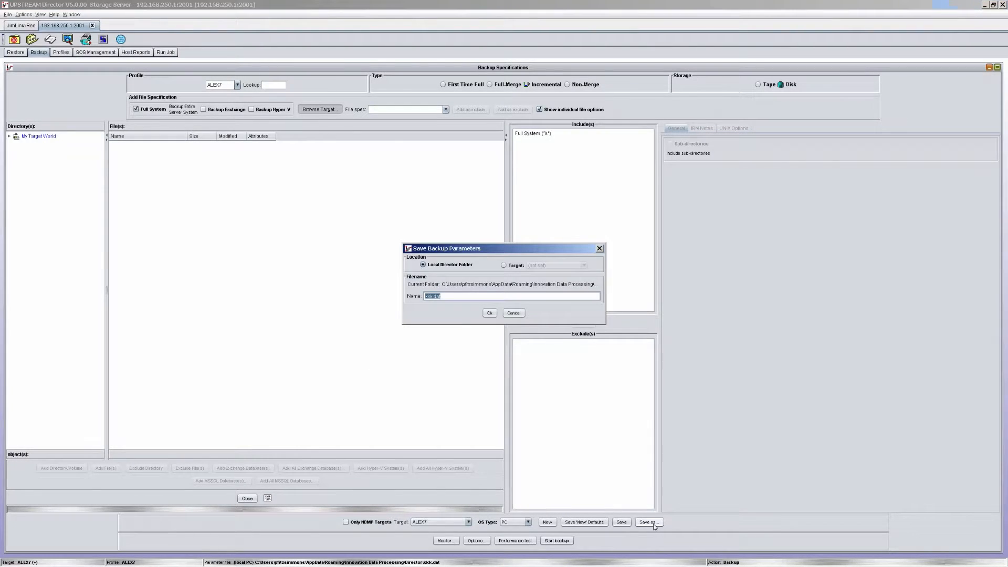
click(489, 312)
click(520, 301)
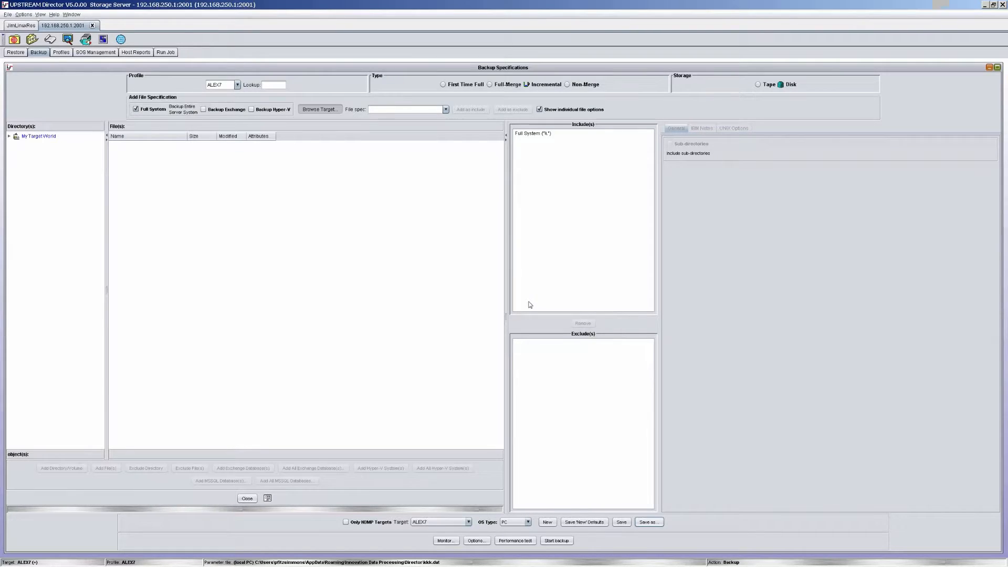
- Open the profiles view and rearrange its file specifications, versions and profile list windows so they do not overlap
click(68, 55)
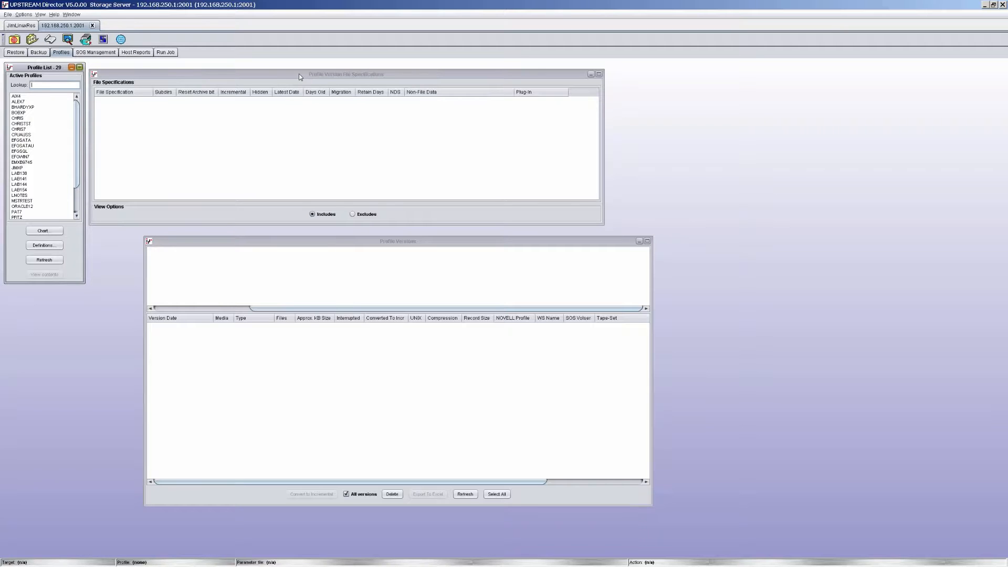
drag(300, 74, 329, 78)
click(325, 244)
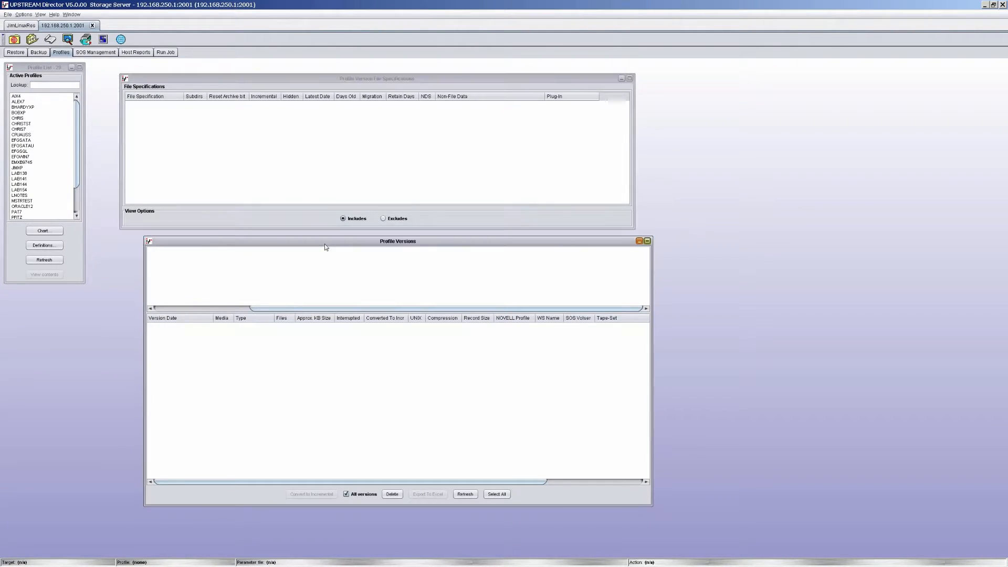
drag(325, 247, 347, 234)
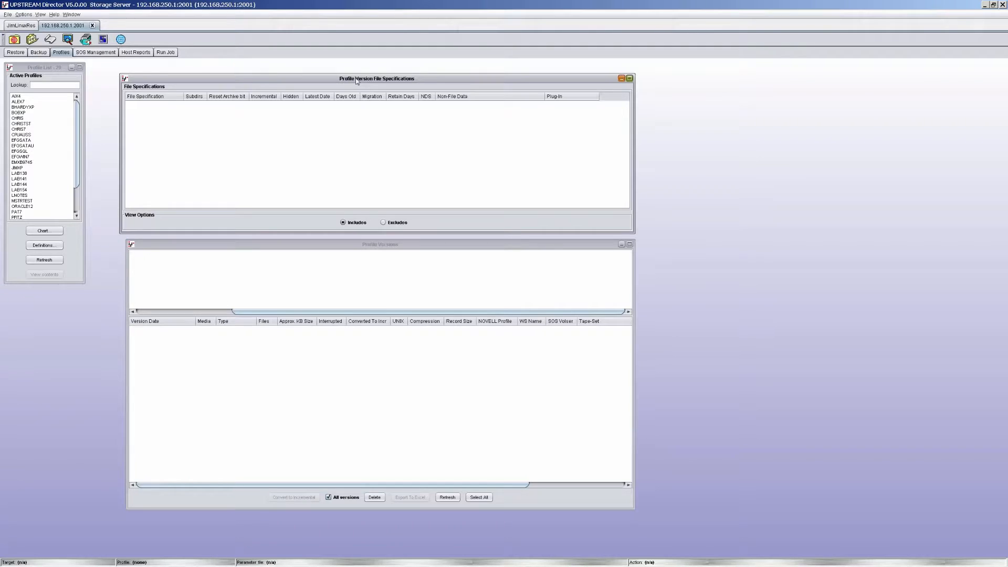
drag(356, 81, 378, 82)
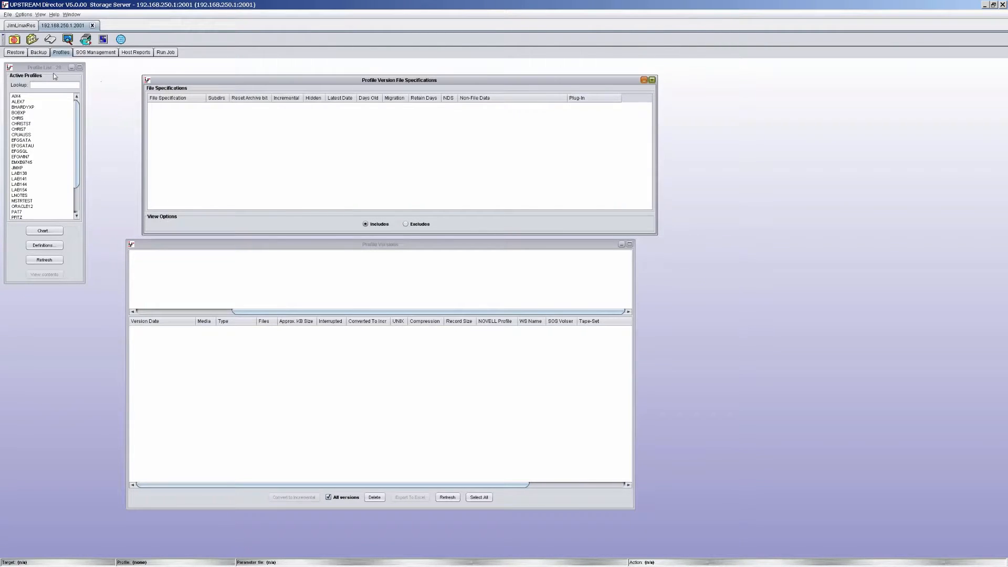
drag(54, 71, 60, 70)
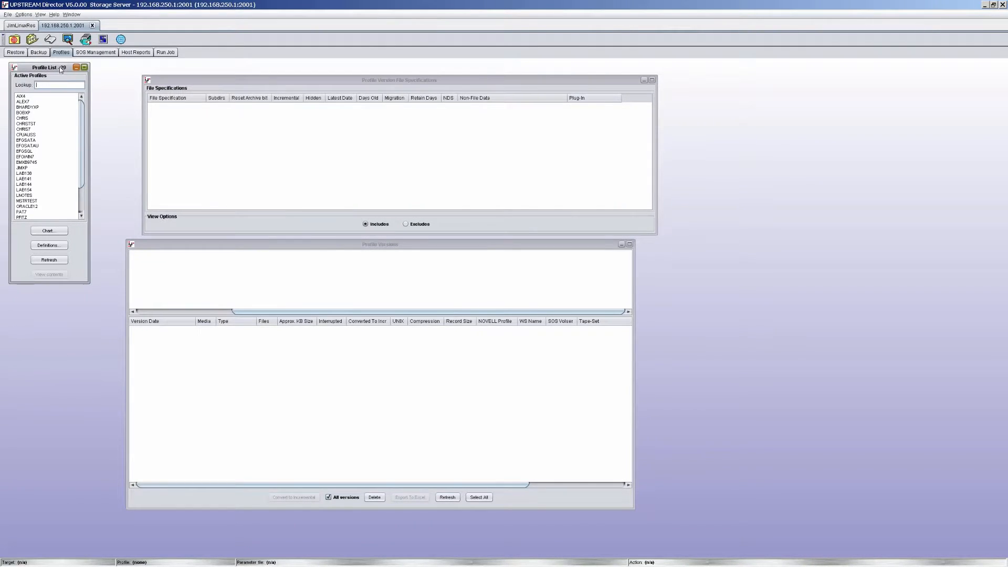
- Display the backup versions of the profile listed below PAT7, and open a blank new profile definition from the defined profiles
click(24, 217)
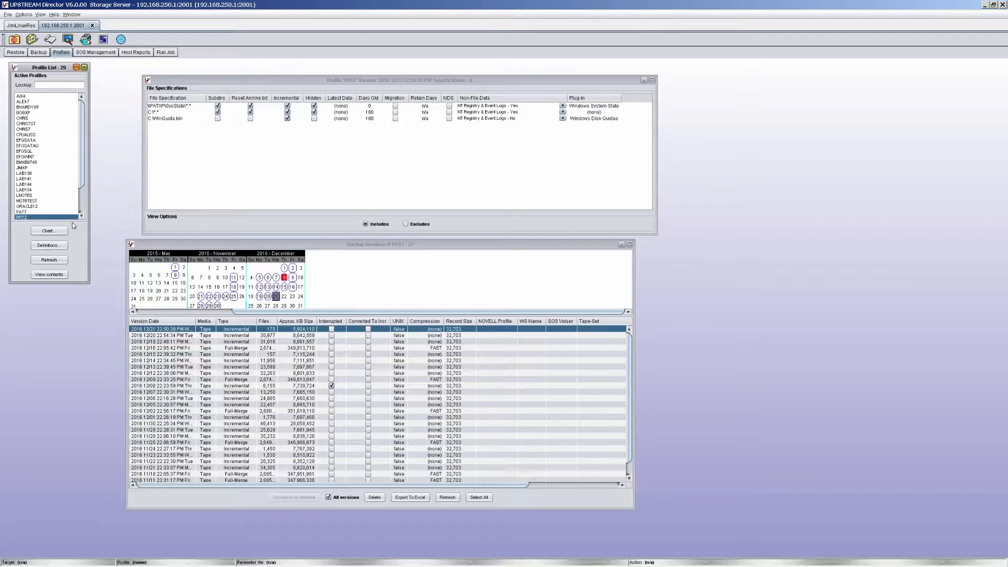
click(48, 245)
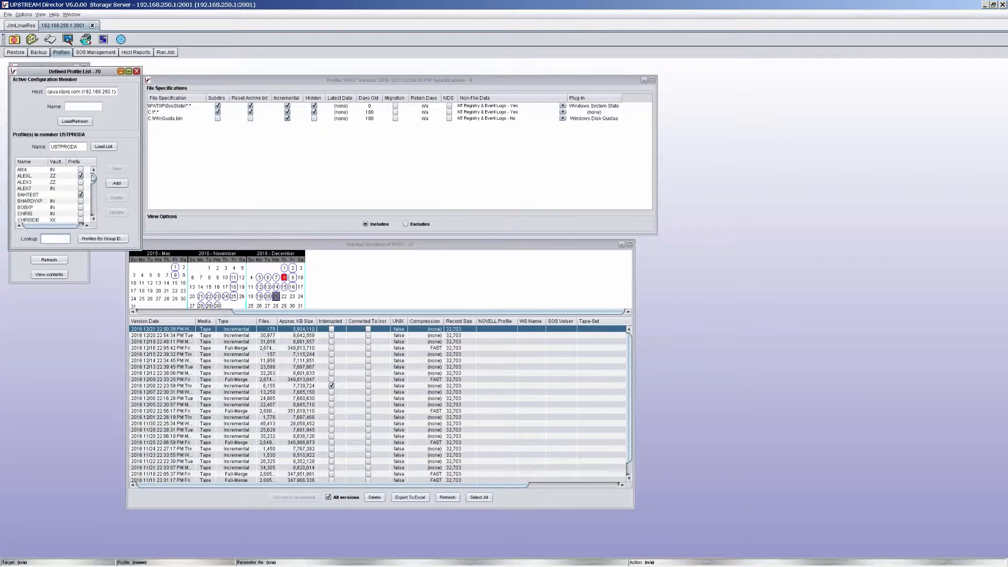
click(117, 182)
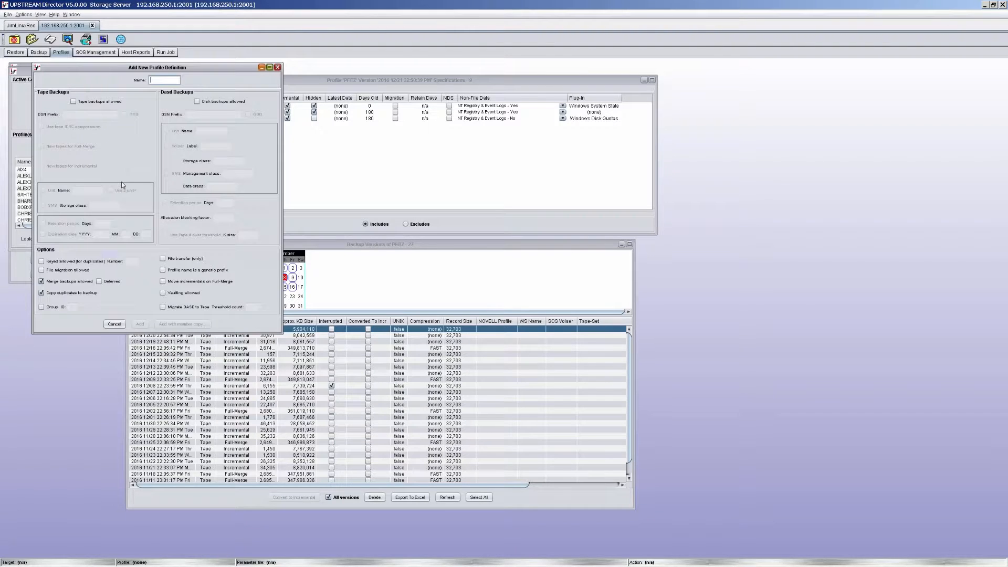
- Close the blank new profile definition and the defined profile list without adding a profile
click(278, 68)
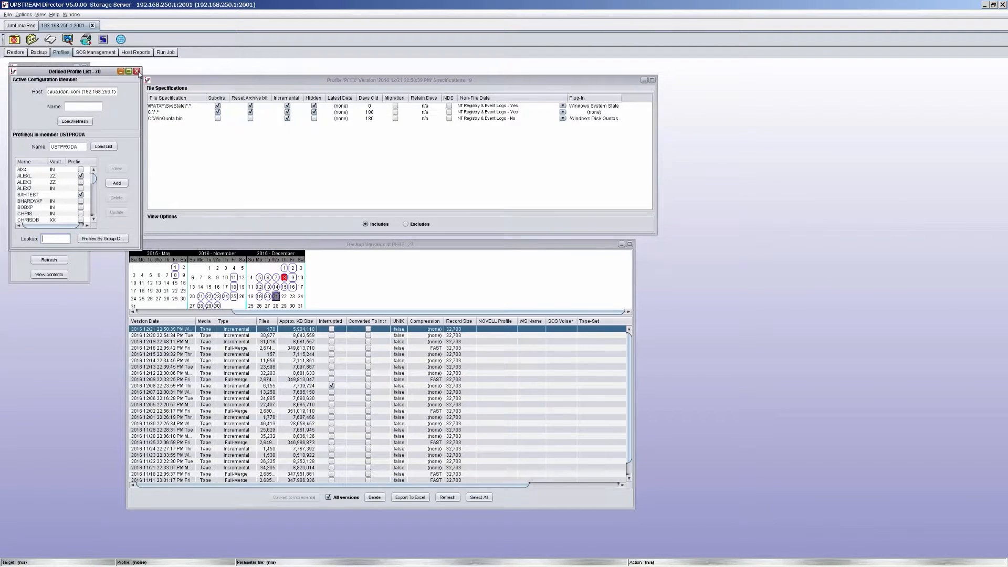
click(137, 71)
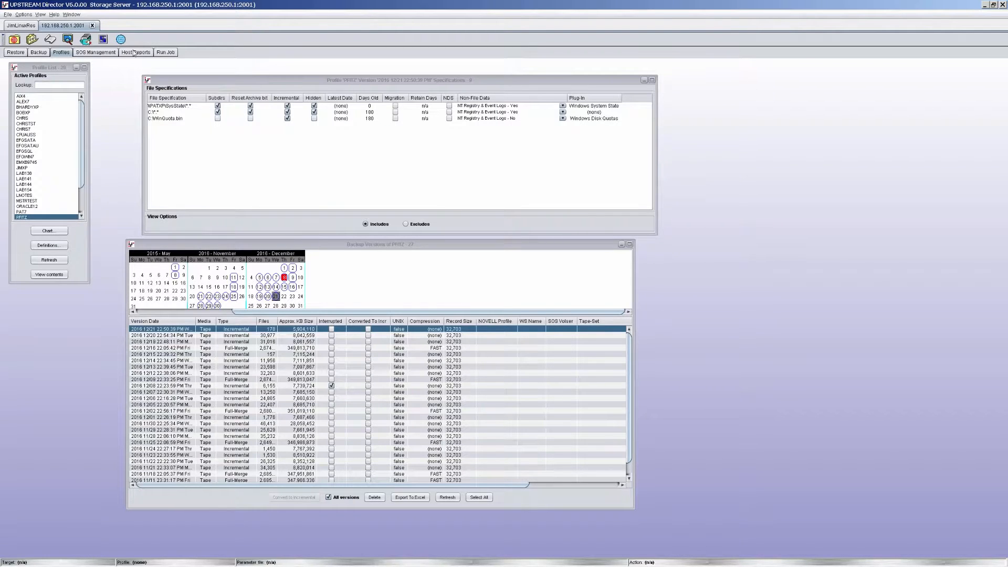
- In host reporting, choose the Tape History report, view the Number of Merged Bytes filter, and export the report to Excel
click(137, 53)
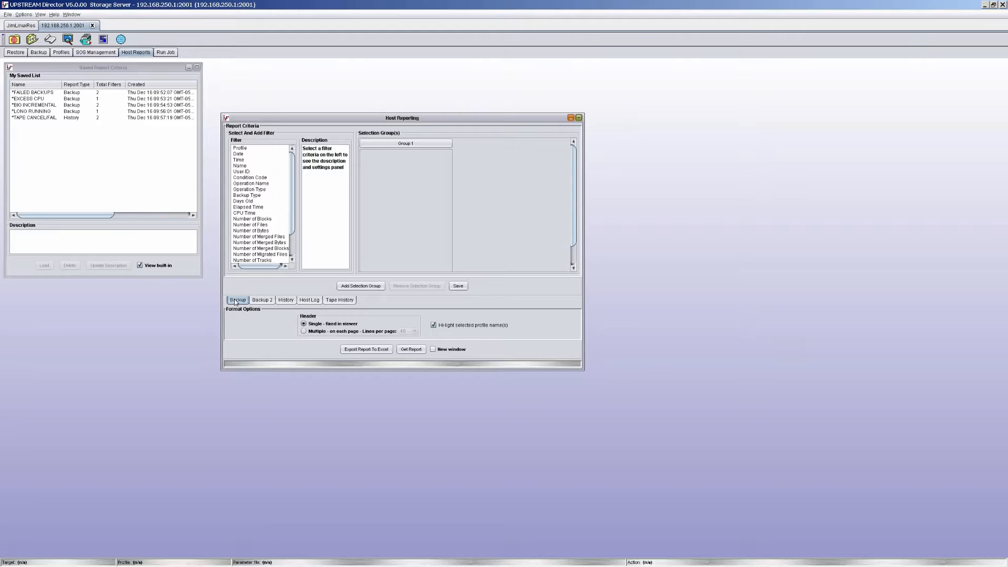
click(313, 301)
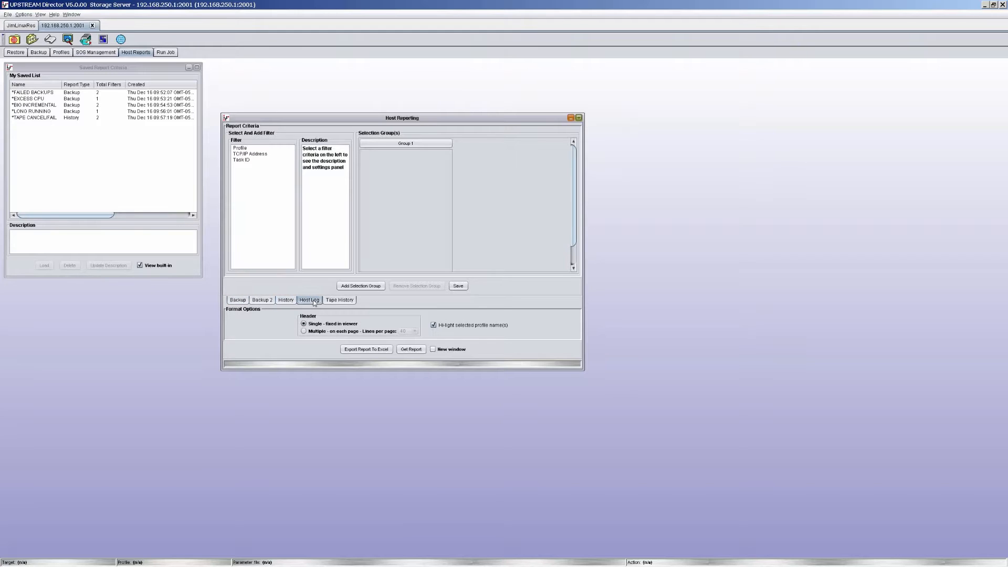
click(341, 301)
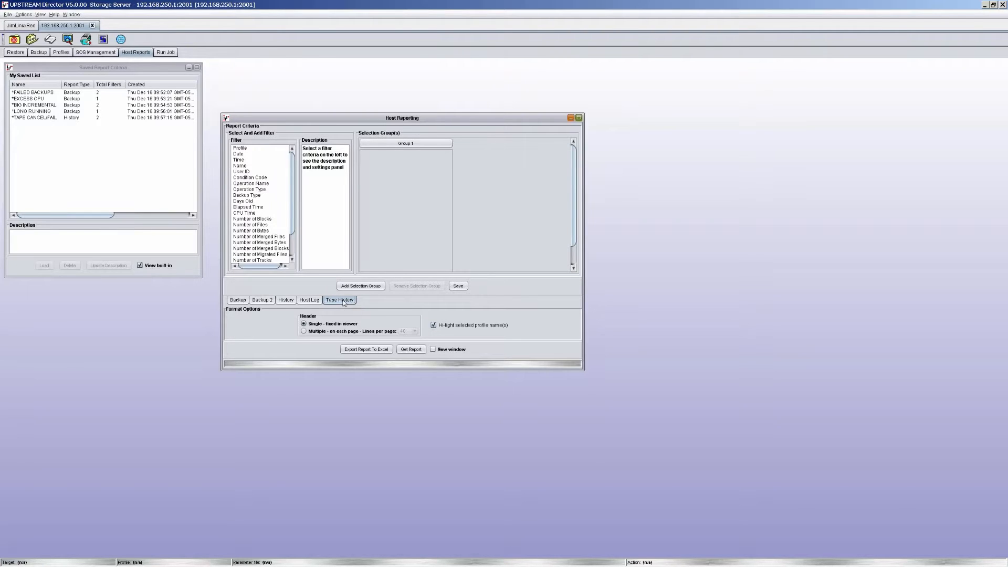
click(260, 243)
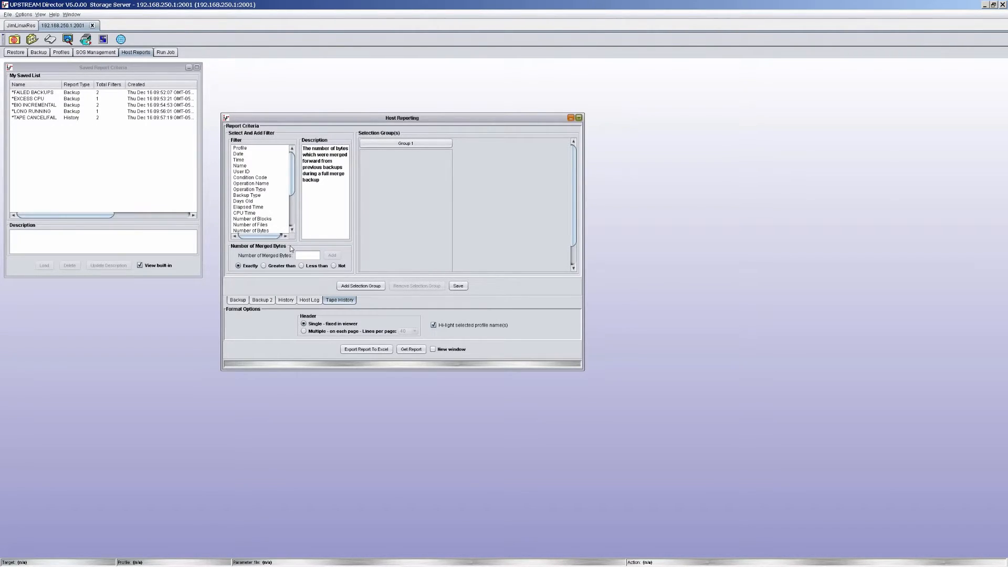
click(388, 351)
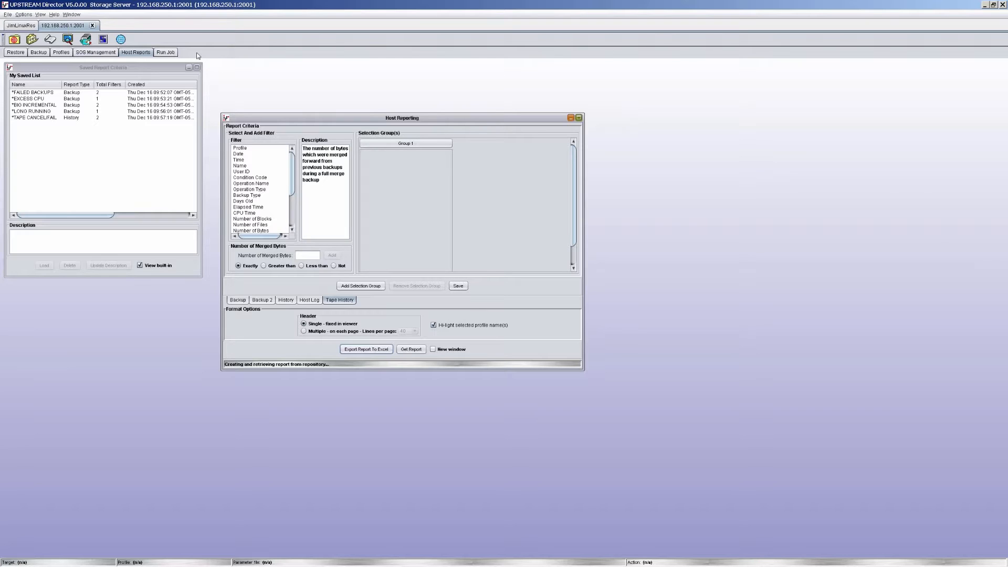
- View the run job specifications, and select the PATXP system in the list of registered target systems
click(171, 53)
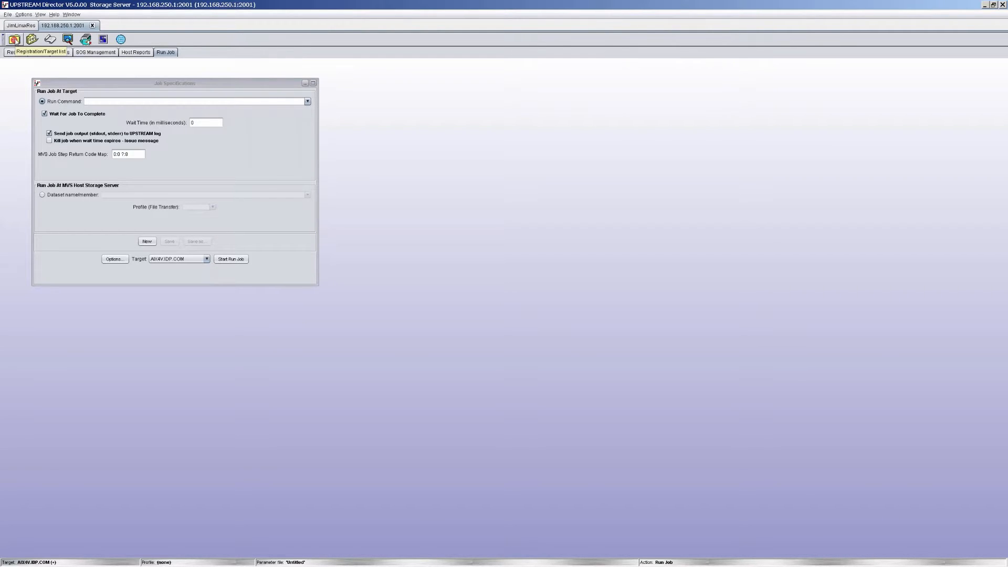
click(14, 39)
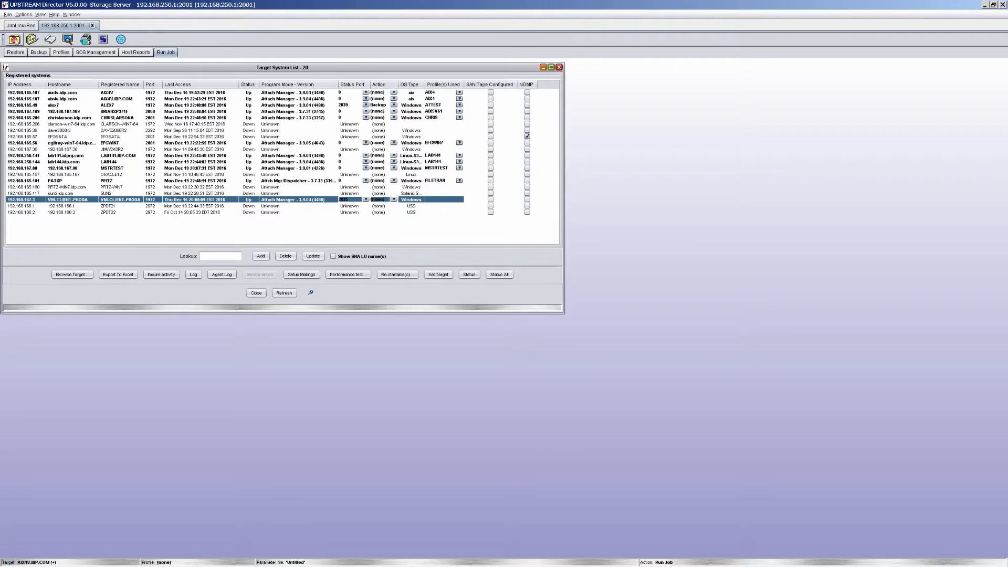
click(235, 181)
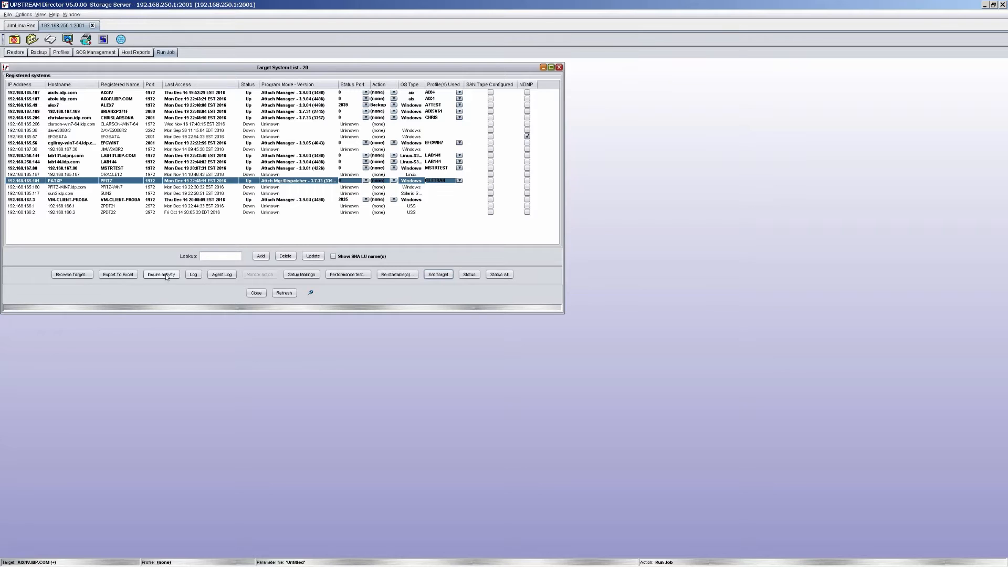
- Load the saved backup parameter file kkk.dat from the local Director folder
click(32, 40)
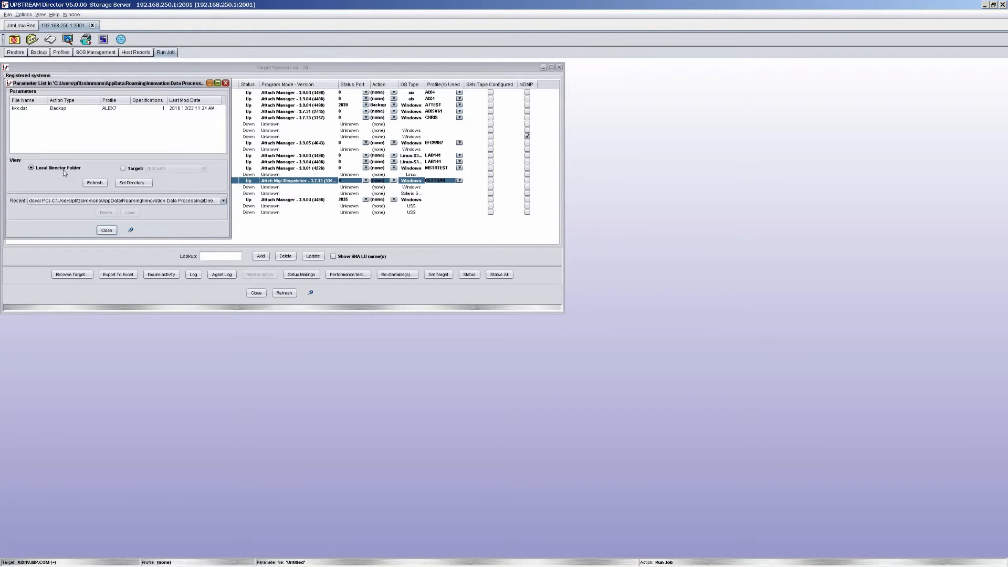
click(58, 108)
click(133, 212)
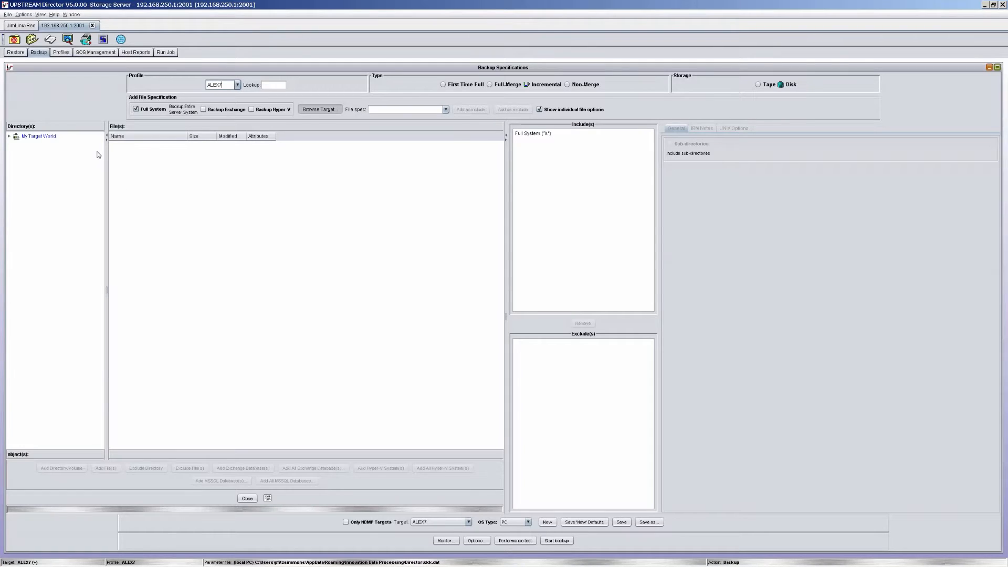
- View the UPSTREAM messages from target ALEX7, dismiss the backup completion notice, and close the messages window
click(51, 40)
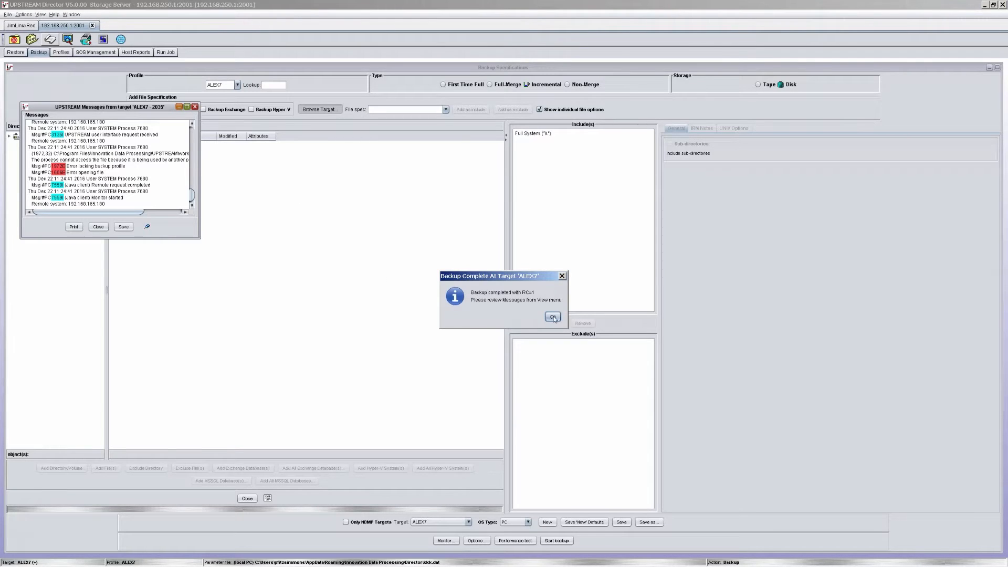
click(553, 317)
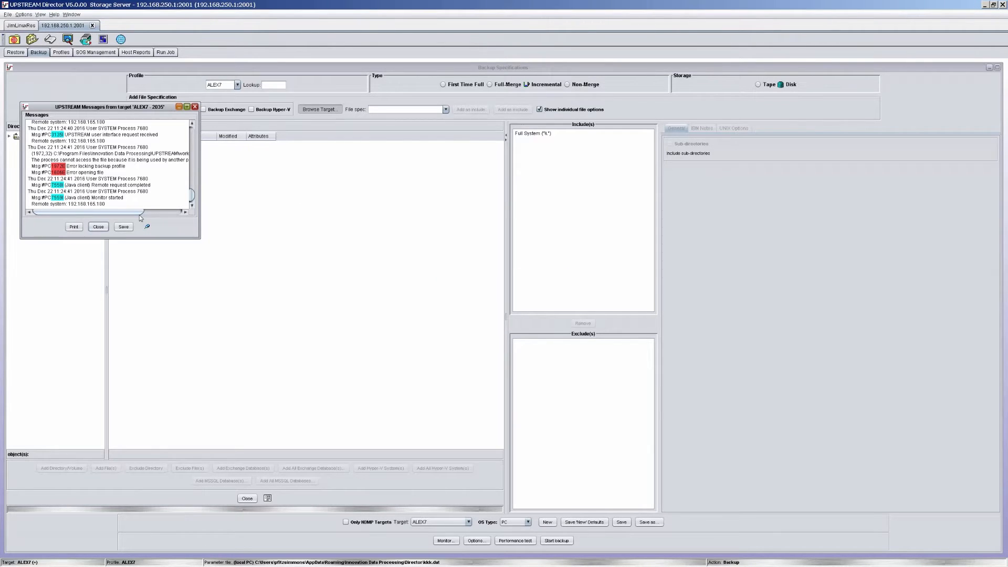
click(99, 228)
- Open the storage server's system status, select the USTSCHED entry, and close the status window
click(69, 40)
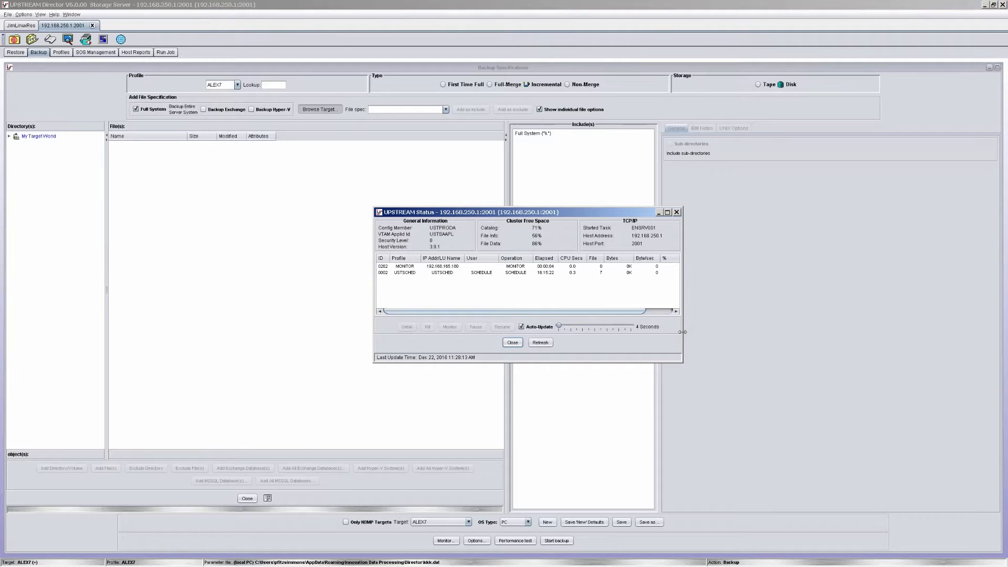
click(475, 273)
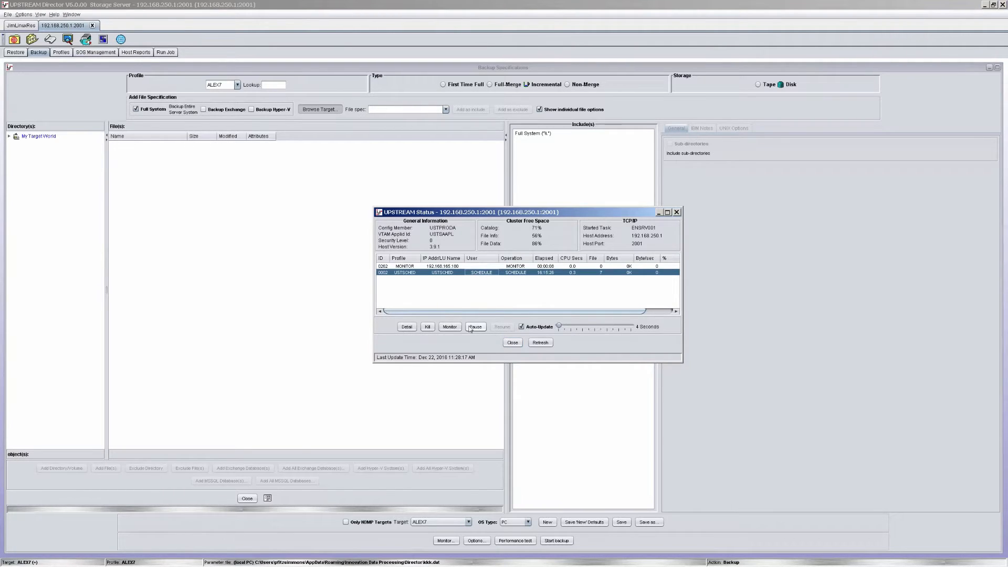
click(517, 343)
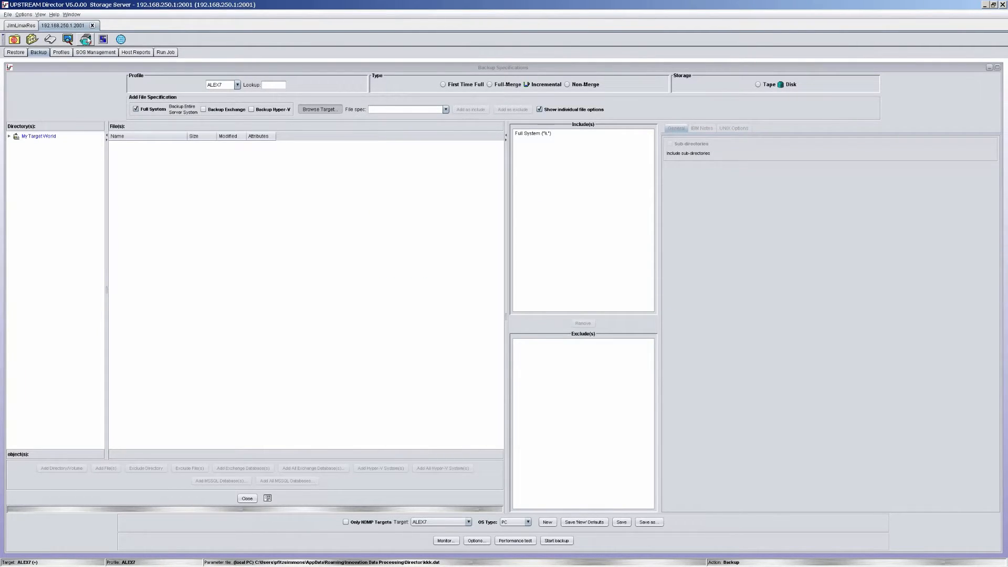
- Open the defined profile list, and view the version view options without changing them
click(85, 39)
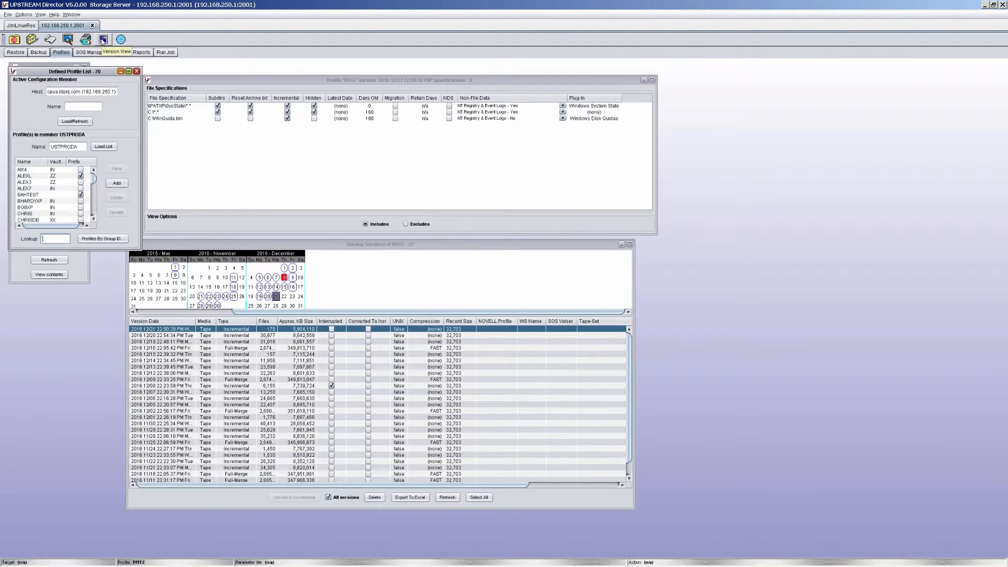
click(103, 41)
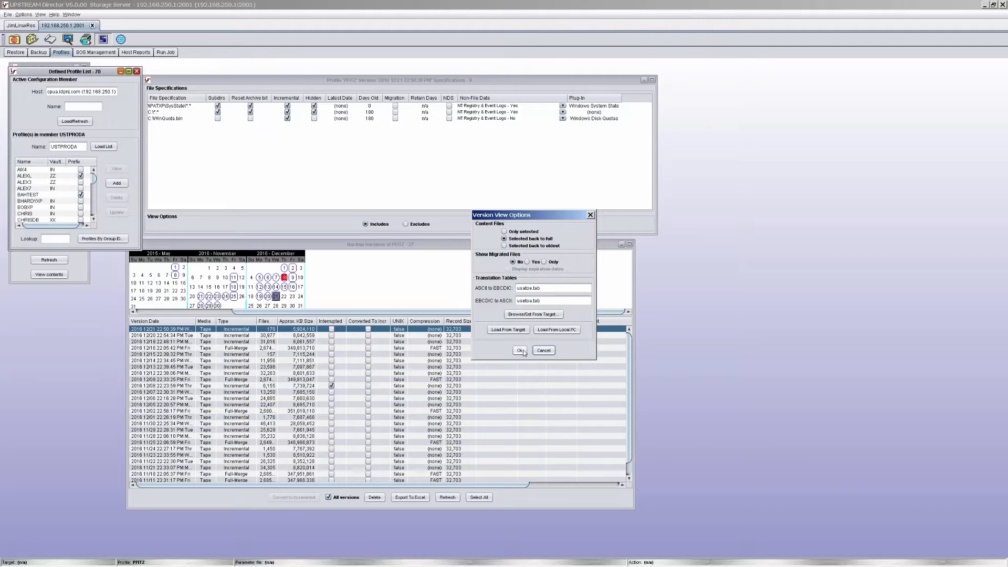
click(544, 351)
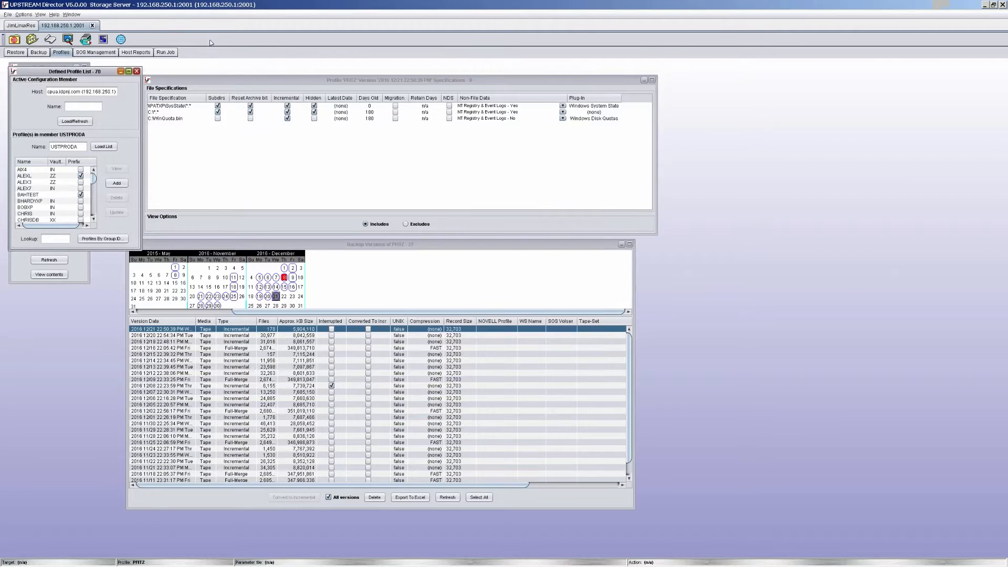
- View the storage server list and close it again
click(121, 40)
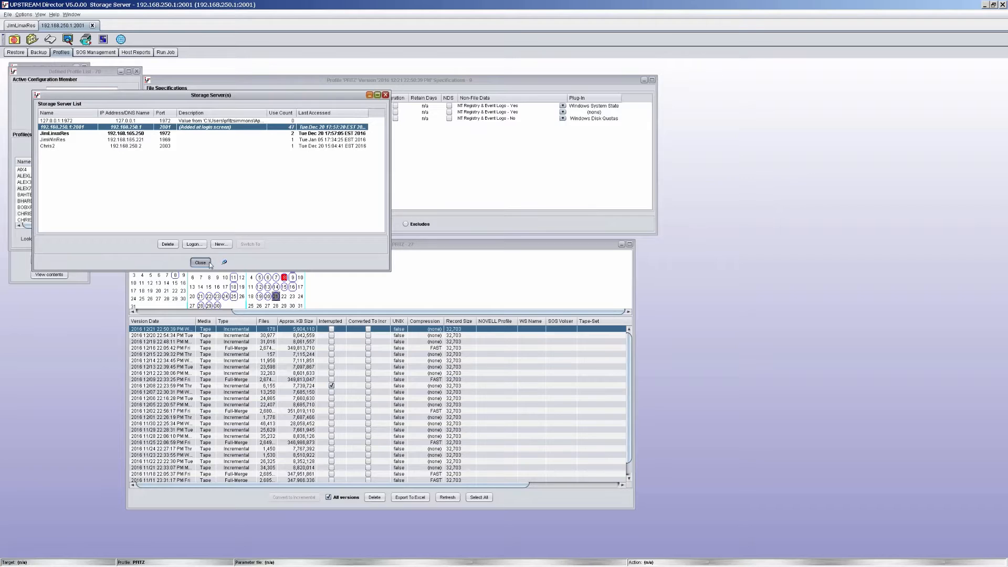
click(199, 262)
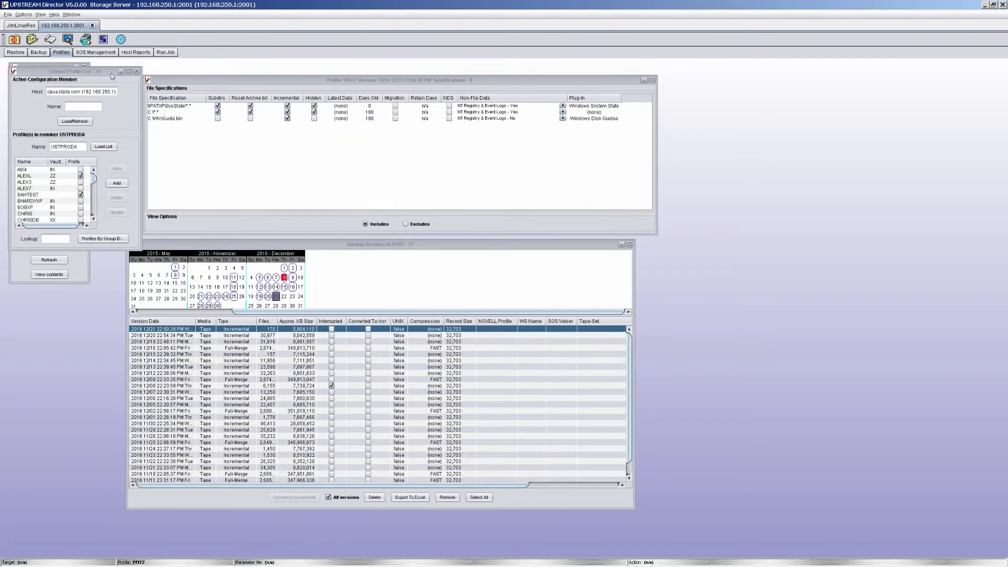
- Look through the file and options commands, and view the general Director preferences without changing them
click(8, 14)
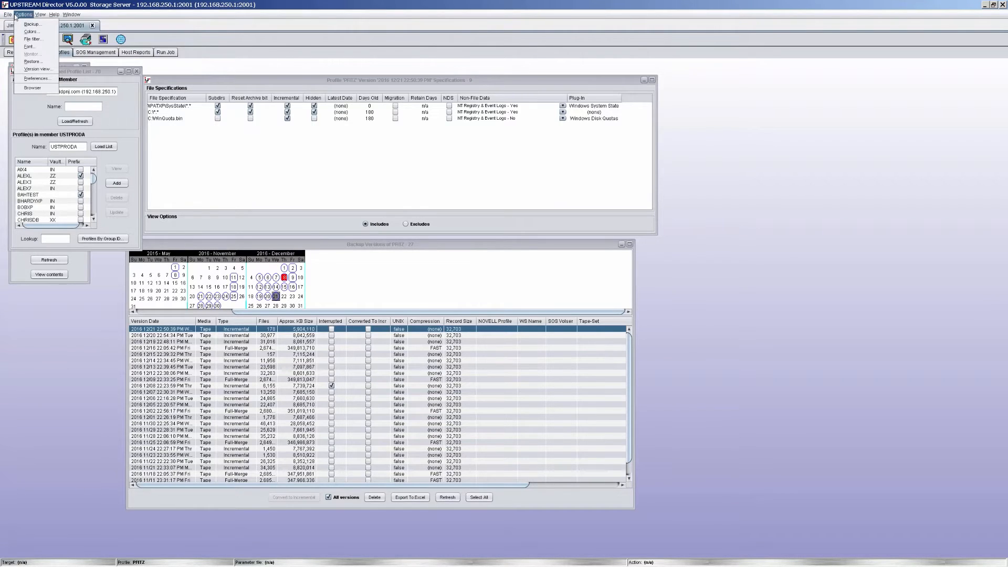
click(15, 15)
click(16, 15)
click(24, 15)
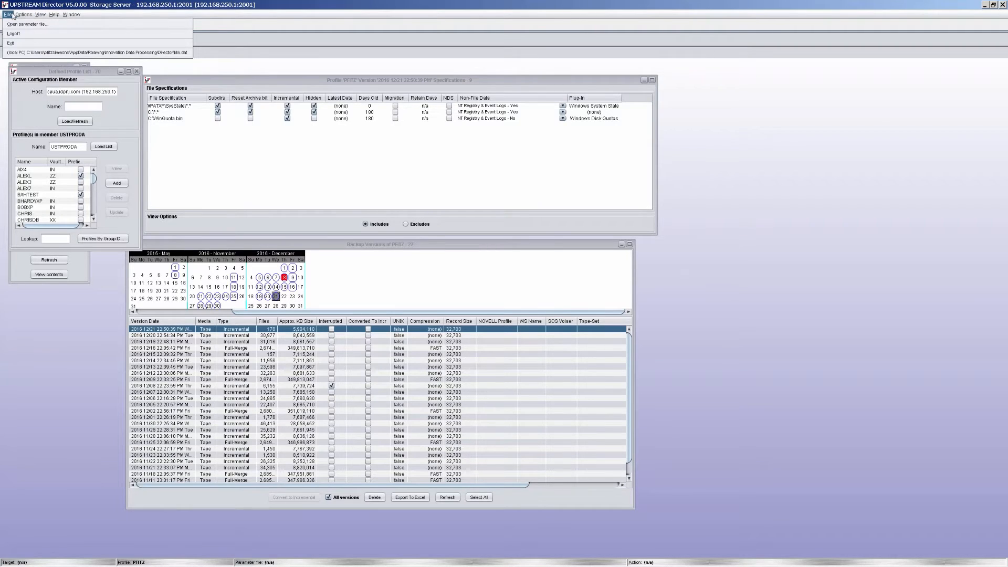
click(22, 16)
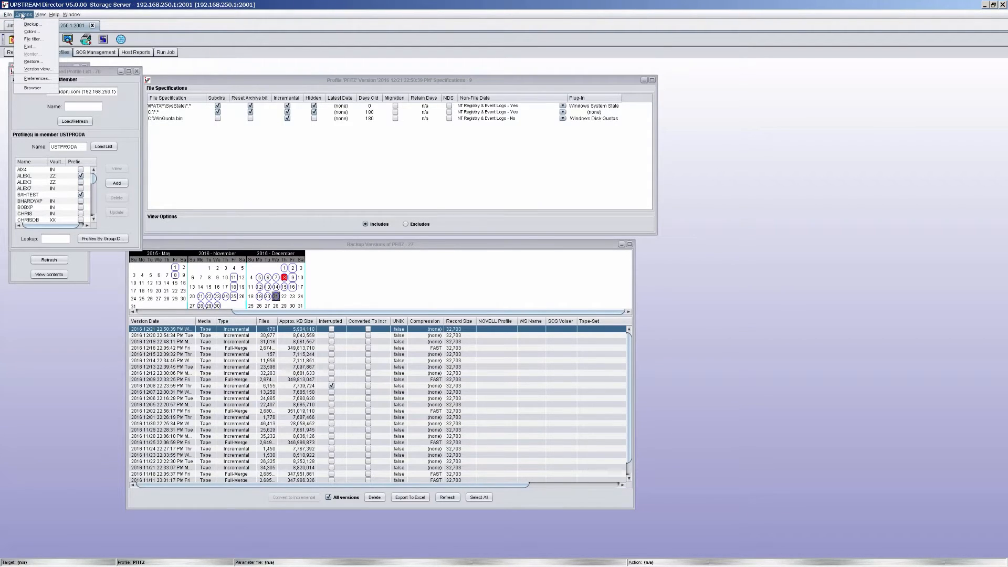
click(37, 78)
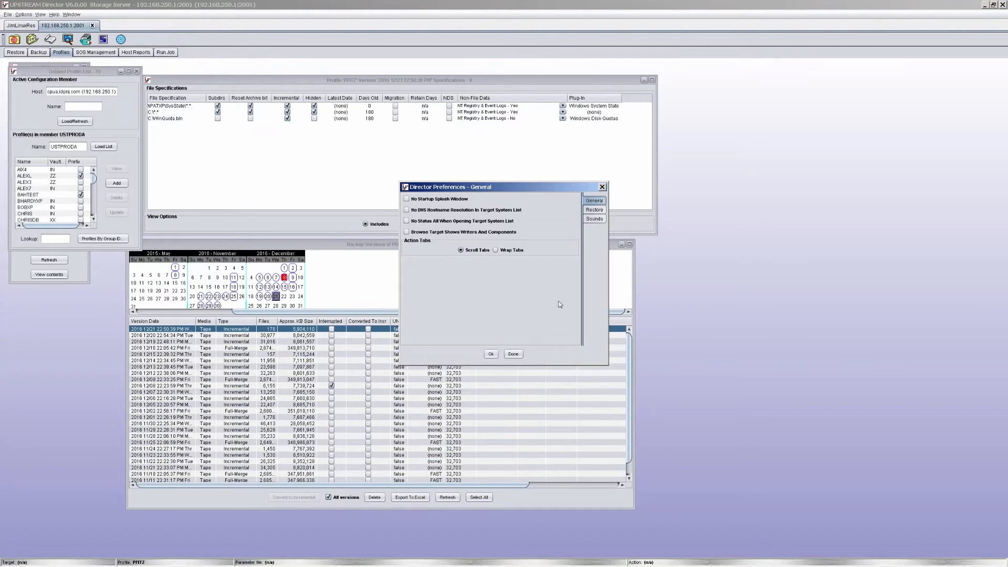
click(518, 355)
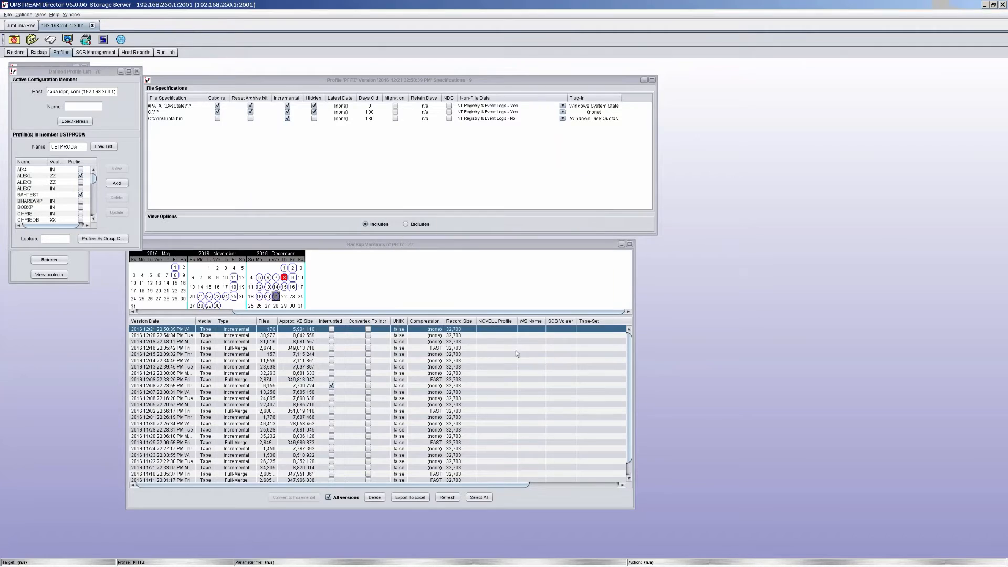
click(54, 14)
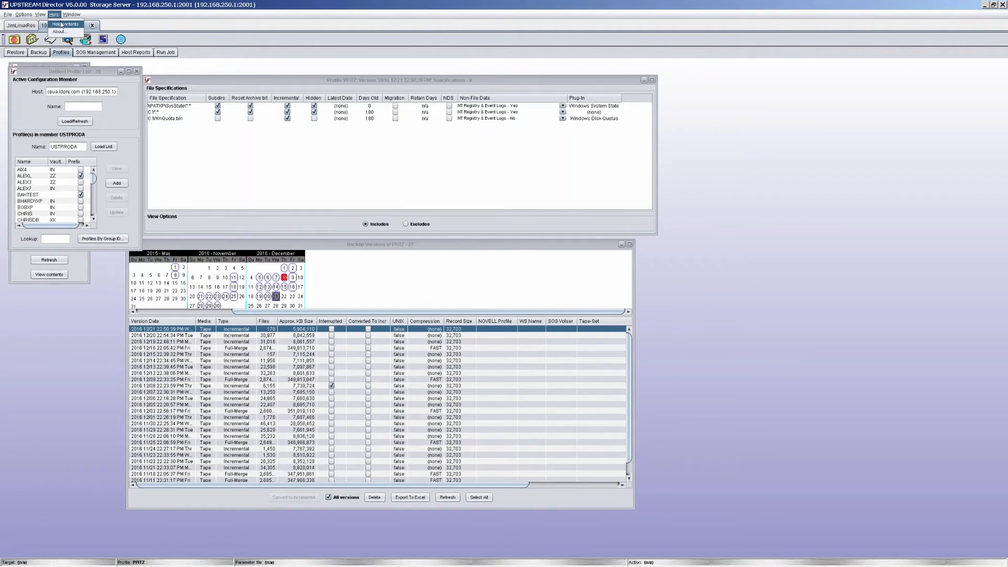
mouse_move(69, 14)
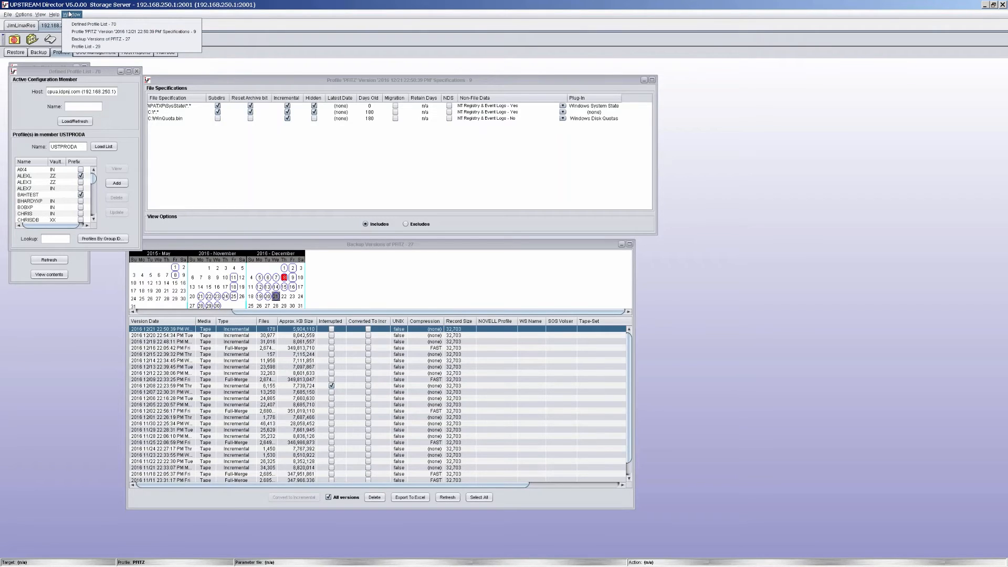